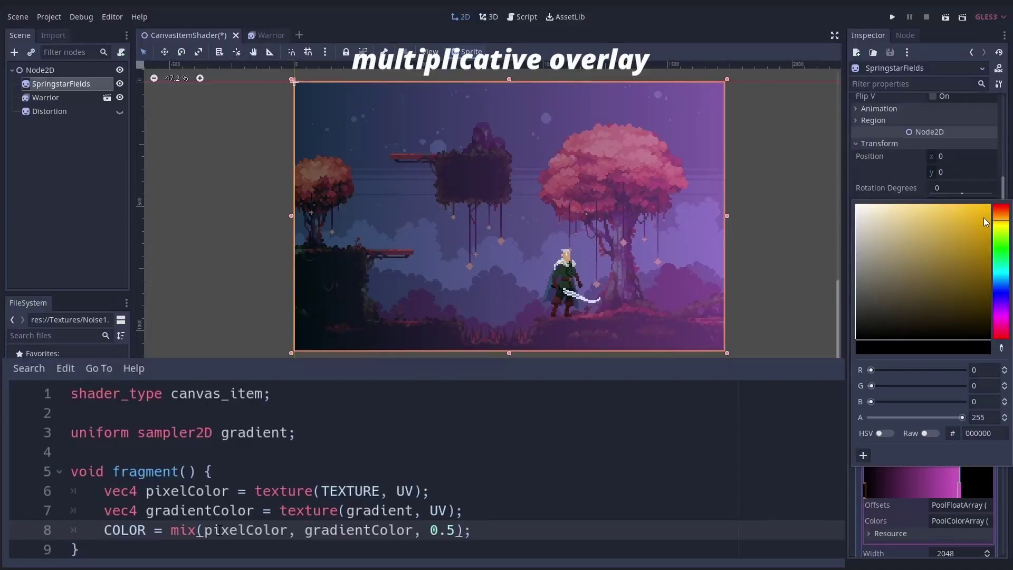
Step: Adjust a colour value in the Inspector, settling on an orange shade
{"action": "left_click_drag", "start_coordinate": [938, 218], "coordinate": [947, 213]}
{"action": "left_click", "coordinate": [1002, 215]}
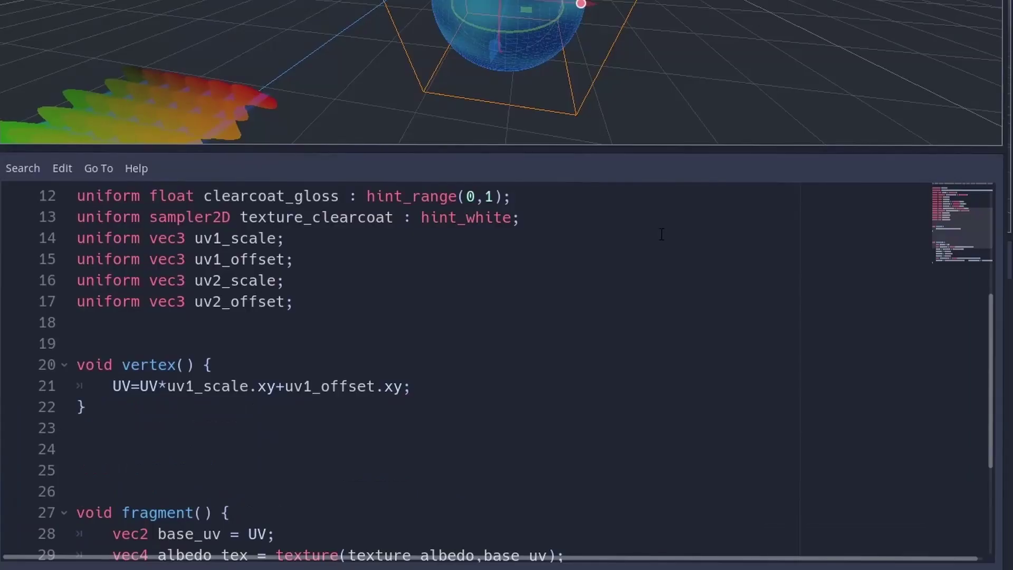
{"action": "scroll", "coordinate": [665, 237], "scroll_direction": "down", "scroll_amount": 3}
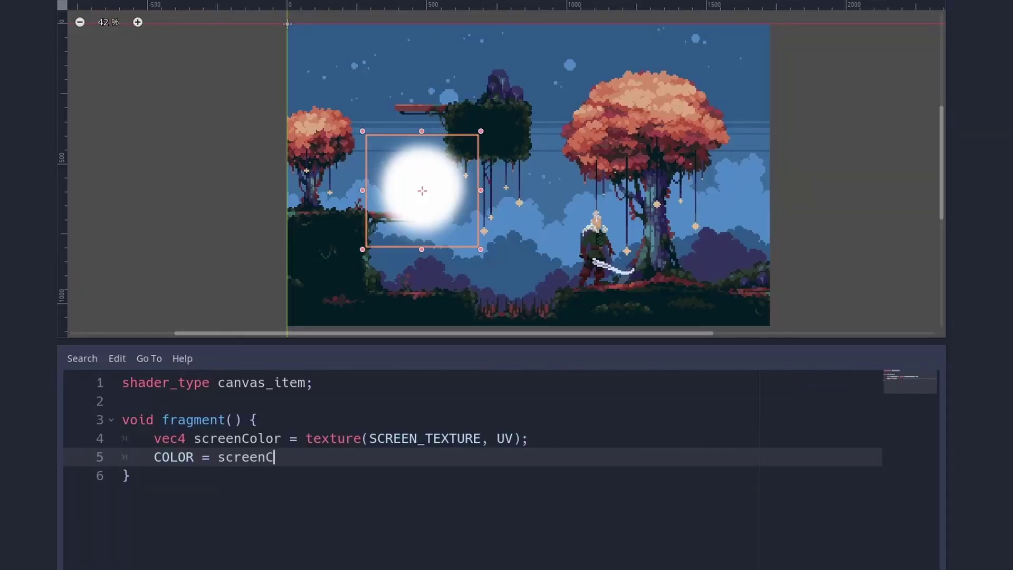
{"action": "type", "text": "olor;"}
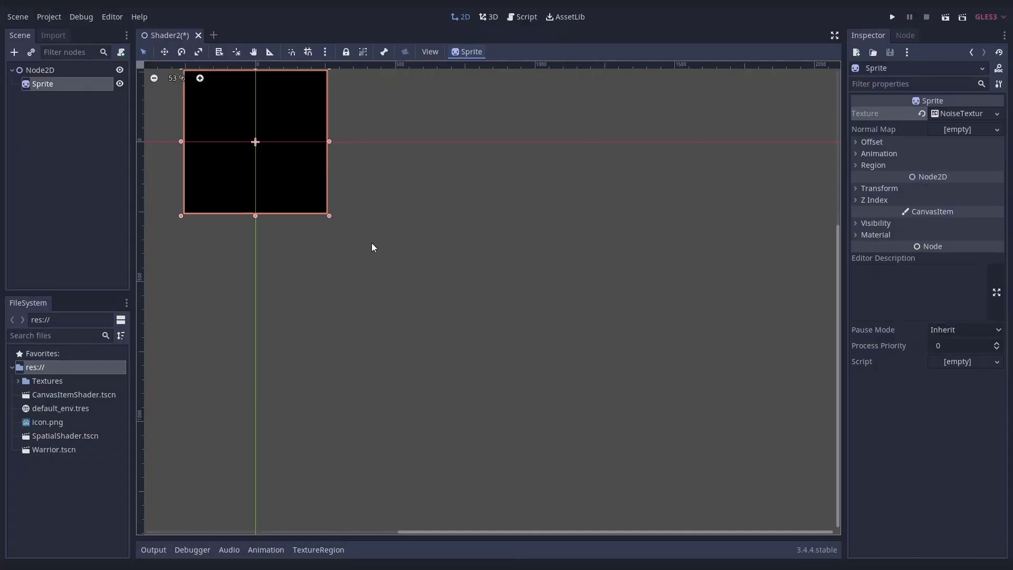
Step: Centre the sprite, give its NoiseTexture seamless OpenSimplex noise, and output textureColor in the shader
{"action": "left_click_drag", "start_coordinate": [314, 196], "coordinate": [421, 281]}
{"action": "scroll", "coordinate": [421, 281], "scroll_direction": "up", "scroll_amount": 1}
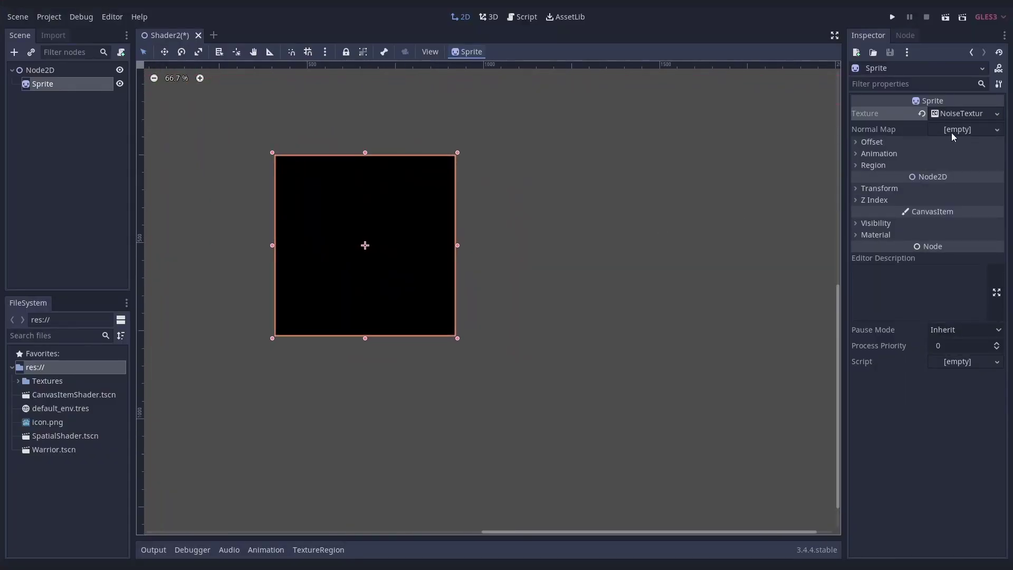
{"action": "left_click", "coordinate": [958, 114]}
{"action": "left_click", "coordinate": [914, 335]}
{"action": "left_click", "coordinate": [953, 367]}
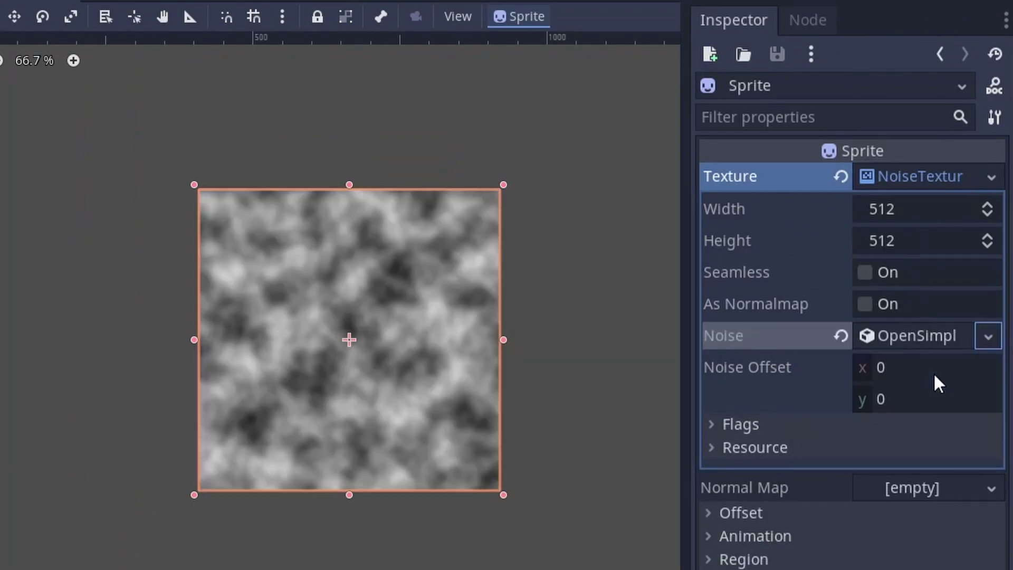
{"action": "left_click", "coordinate": [865, 272]}
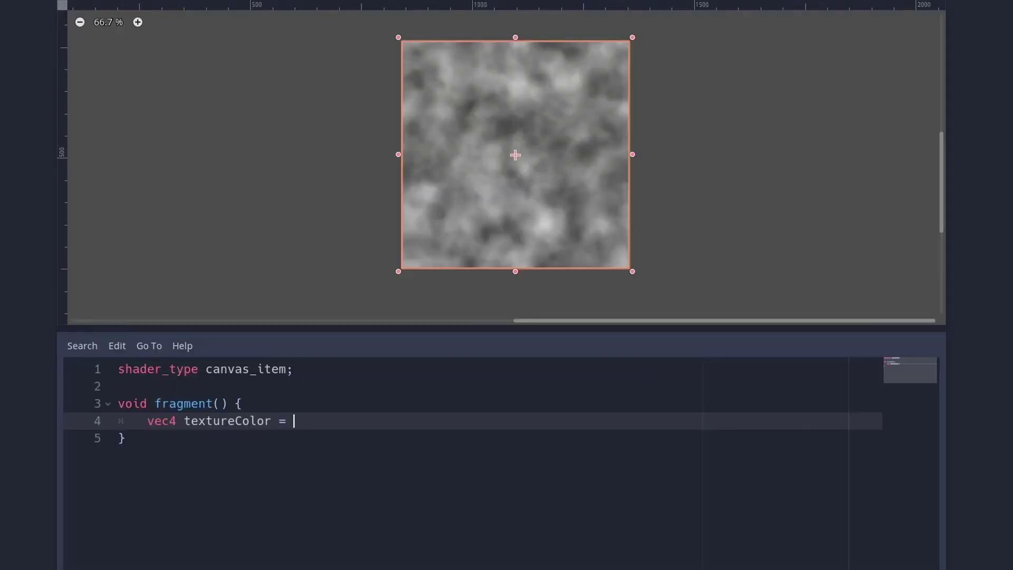
{"action": "type", "text": "textureColor = texture(TEX"}
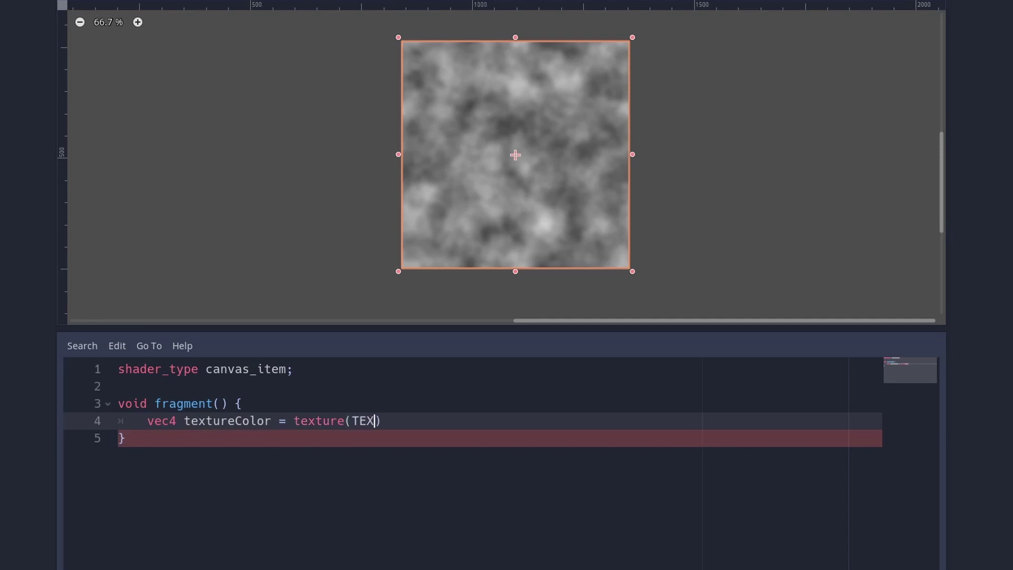
{"action": "type", "text": "V);"}
{"action": "key", "text": "Return"}
{"action": "type", "text": "COLOR = texture"}
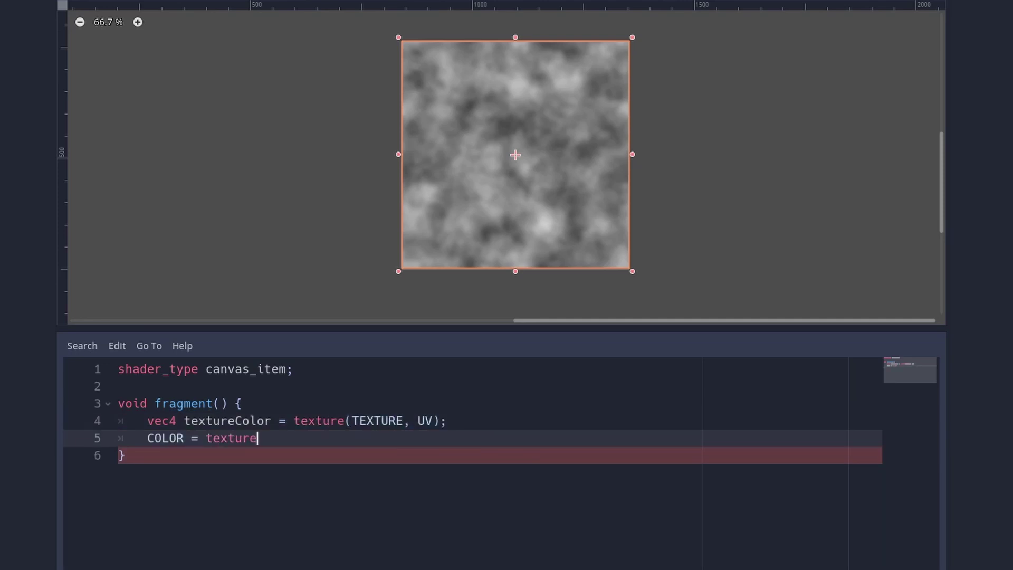
{"action": "type", "text": "Color;"}
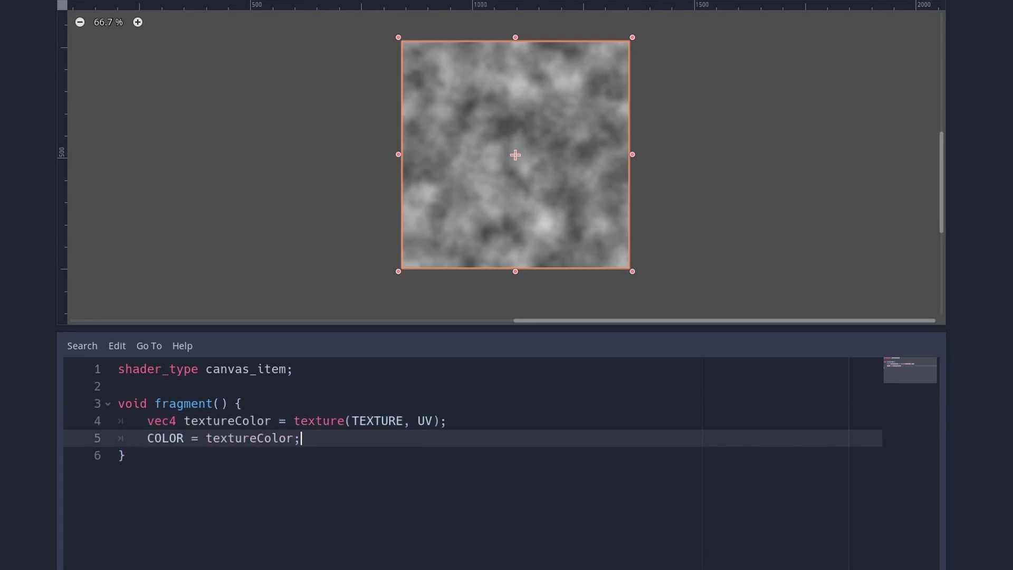
{"action": "left_click", "coordinate": [434, 420]}
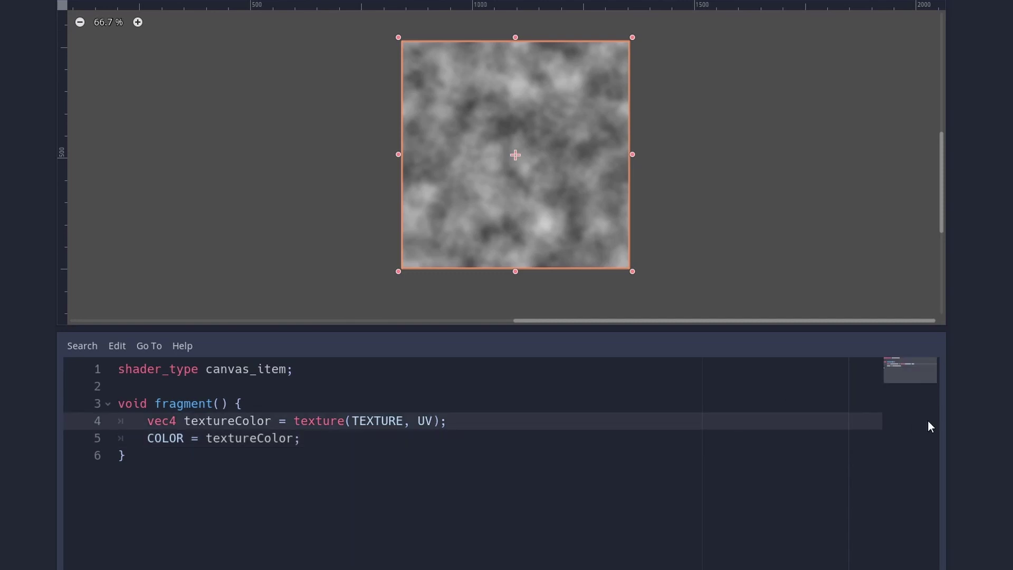
{"action": "type", "text": "+0."}
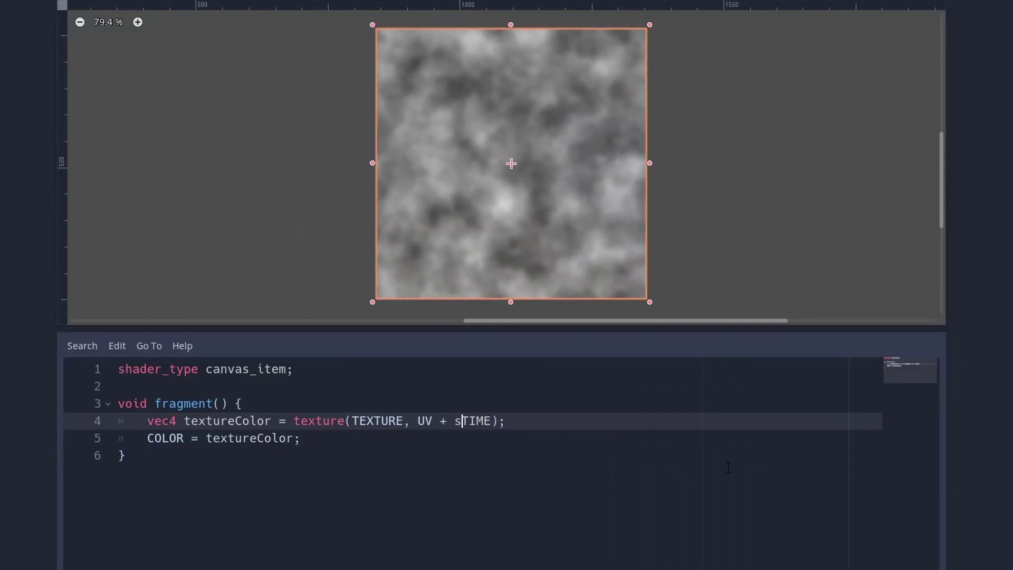
{"action": "type", "text": "in("}
Step: Try sin(TIME) UV offsets, settle on UV + vec2(0.1, 0.1) * TIME, and make room for a uniform
{"action": "key", "text": "Right"}
{"action": "key", "text": "Right"}
{"action": "key", "text": "Right"}
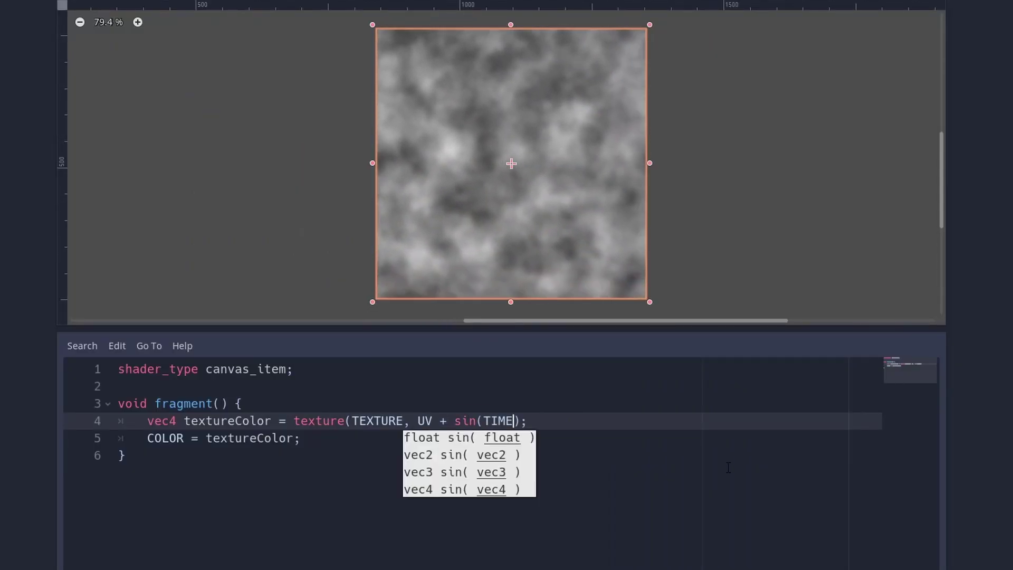
{"action": "type", "text": ")"}
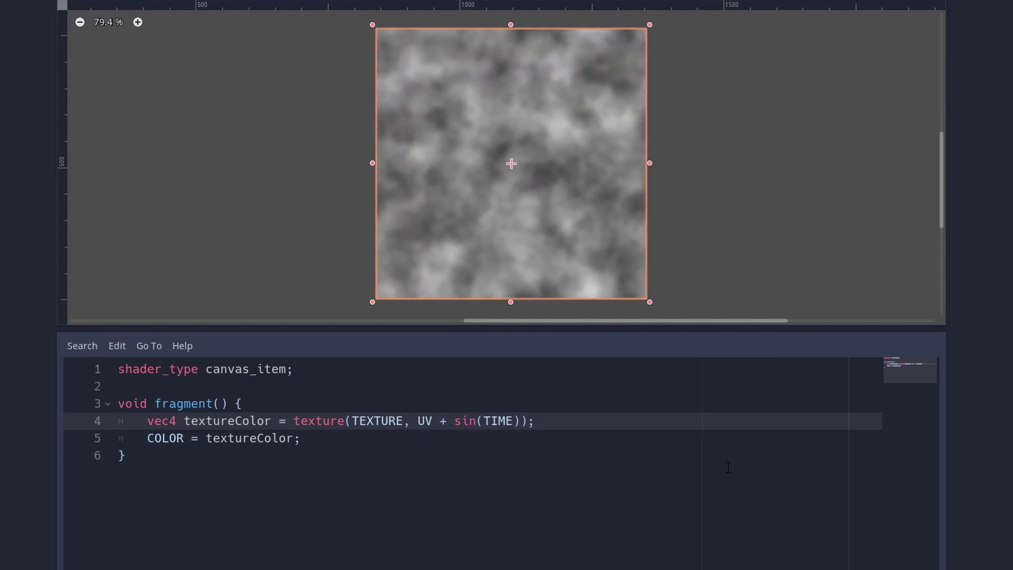
{"action": "left_click", "coordinate": [728, 468]}
{"action": "key", "text": "Up"}
{"action": "key", "text": "Up"}
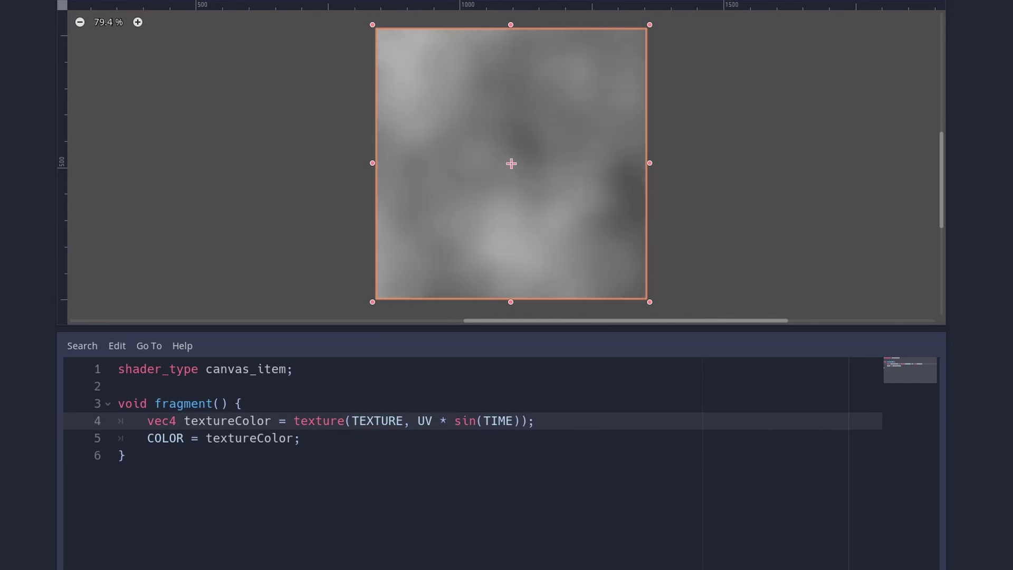
{"action": "key", "text": "Return"}
{"action": "key", "text": "Return"}
{"action": "type", "text": "uniform vec2 scro"}
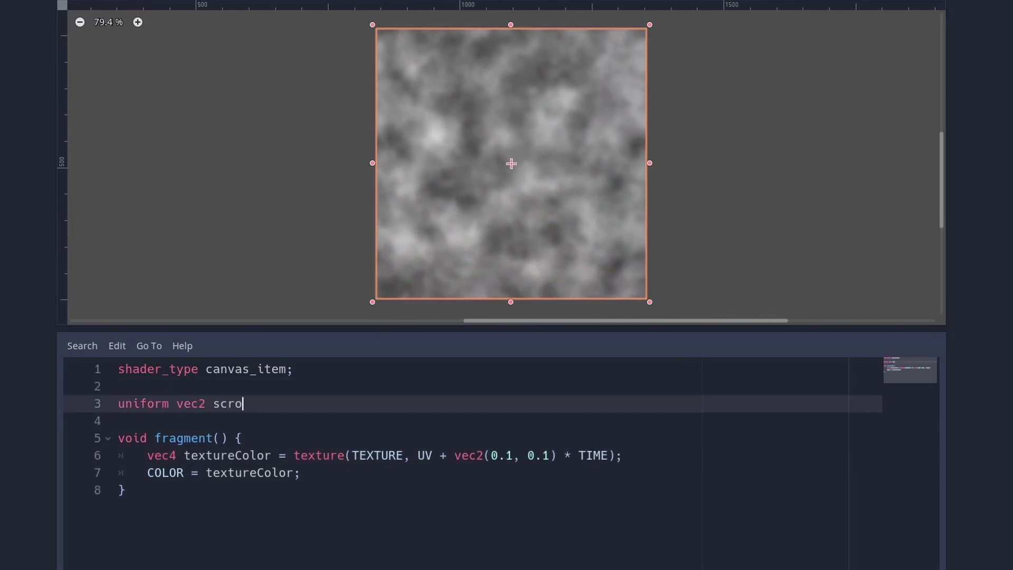
{"action": "type", "text": "(0.1, 0.5"}
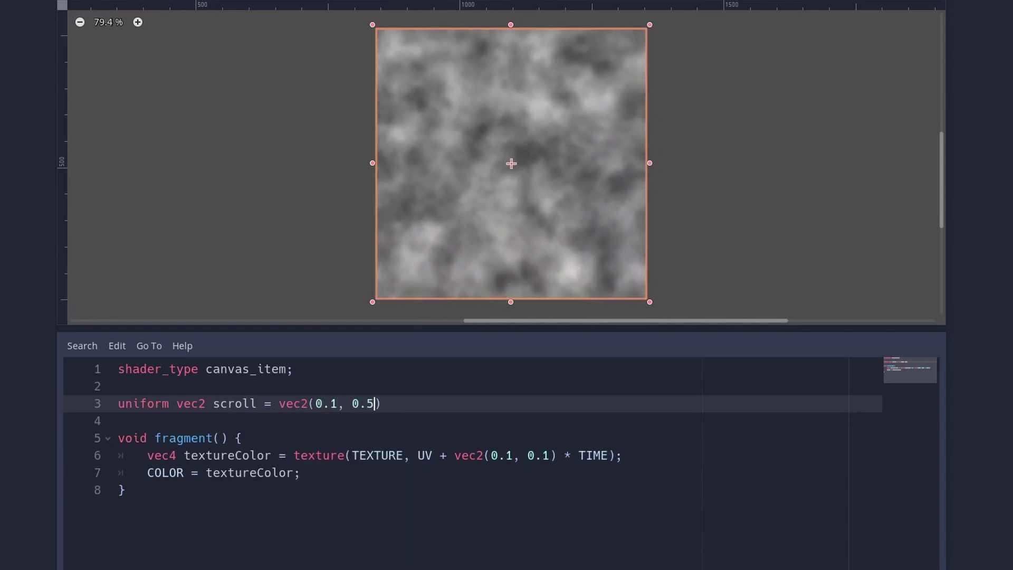
Step: Replace the hard-coded vec2(0.1, 0.1) with the scroll uniform and nudge Scroll x and y
{"action": "left_click_drag", "start_coordinate": [454, 455], "coordinate": [559, 455]}
{"action": "type", "text": "scro"}
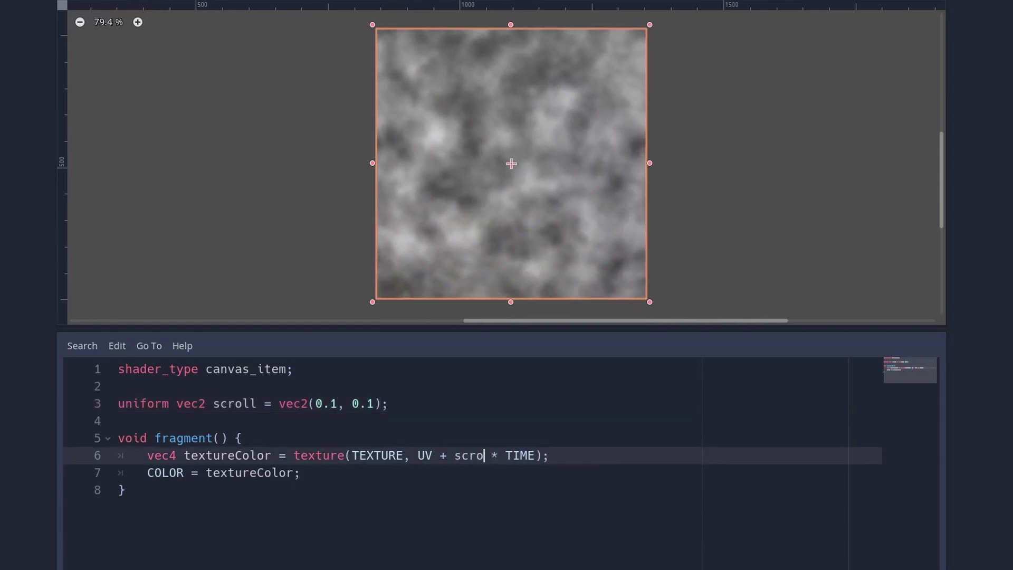
{"action": "type", "text": "ll"}
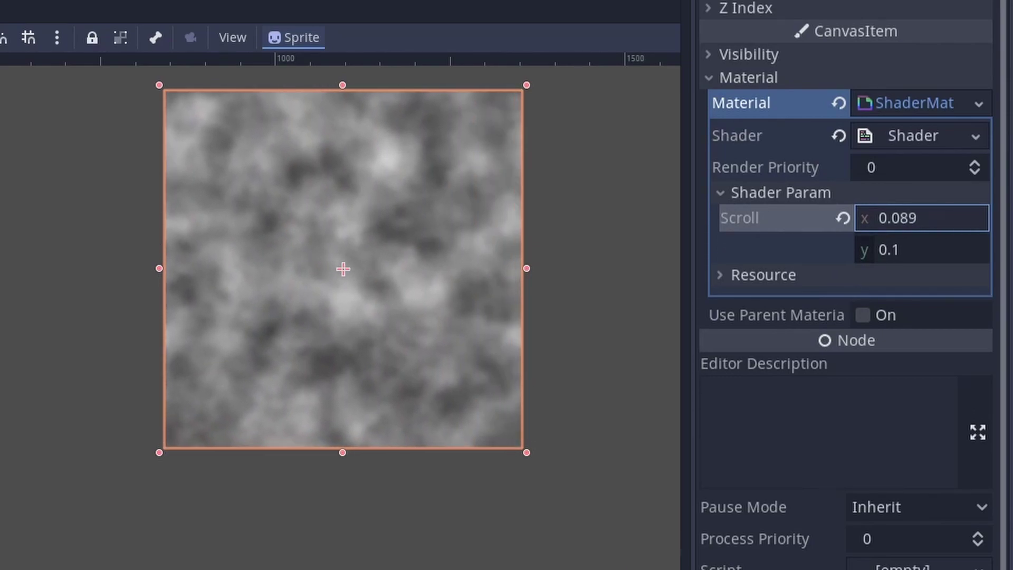
{"action": "mouse_move", "coordinate": [923, 218]}
{"action": "left_mouse_down"}
{"action": "mouse_move", "coordinate": [930, 248]}
{"action": "mouse_move", "coordinate": [920, 257]}
{"action": "left_mouse_up"}
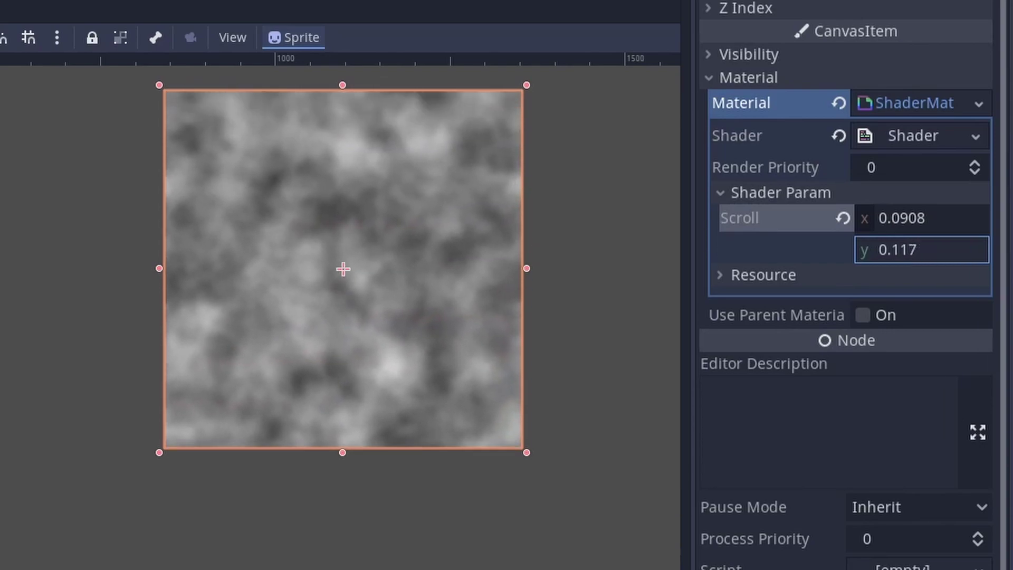
{"action": "left_click_drag", "start_coordinate": [919, 250], "coordinate": [934, 222]}
{"action": "left_click", "coordinate": [916, 222]}
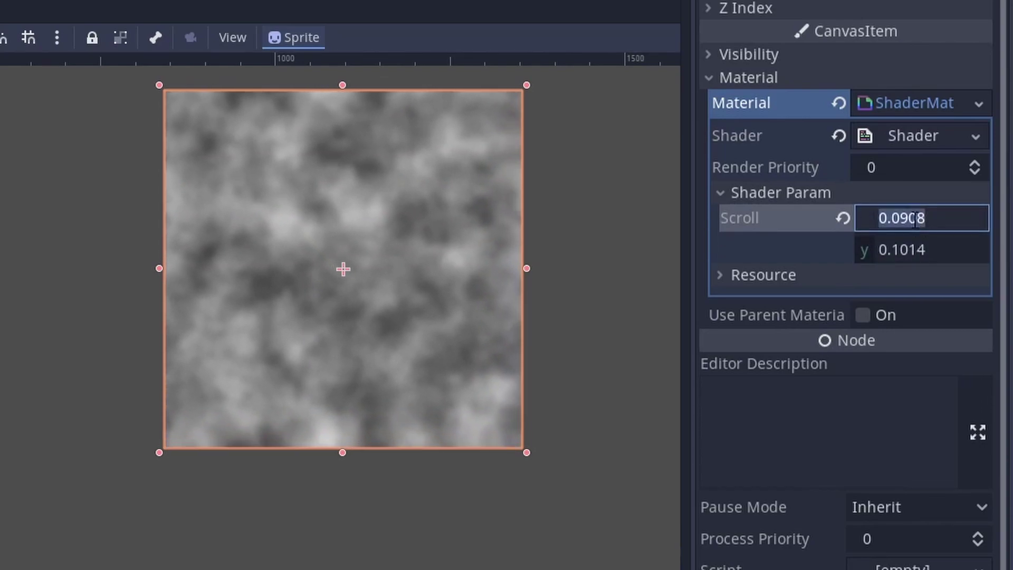
{"action": "type", "text": "-"}
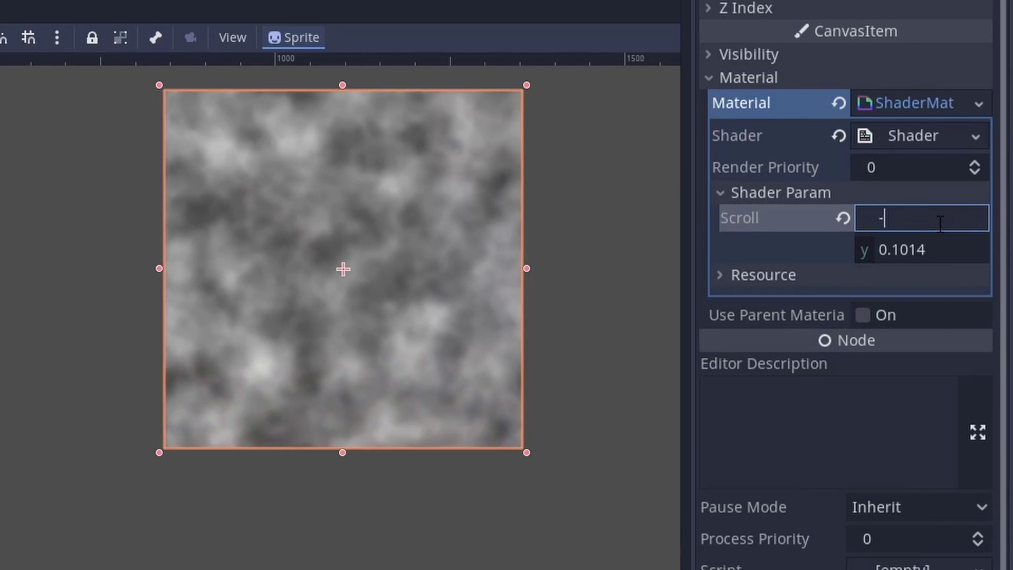
{"action": "type", "text": "1"}
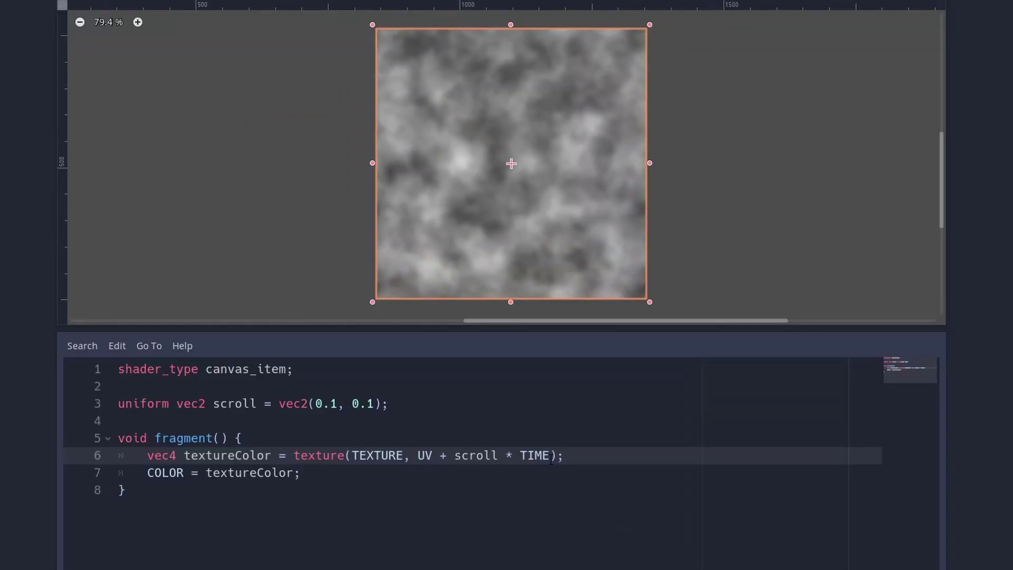
Step: Delete the * TIME multiplier from line 6 and raise Scroll x to shift the texture
{"action": "key", "text": "ctrl+shift+Left"}
{"action": "key", "text": "shift+Left"}
{"action": "key", "text": "shift+Left"}
{"action": "key", "text": "shift+Left"}
{"action": "key", "text": "BackSpace"}
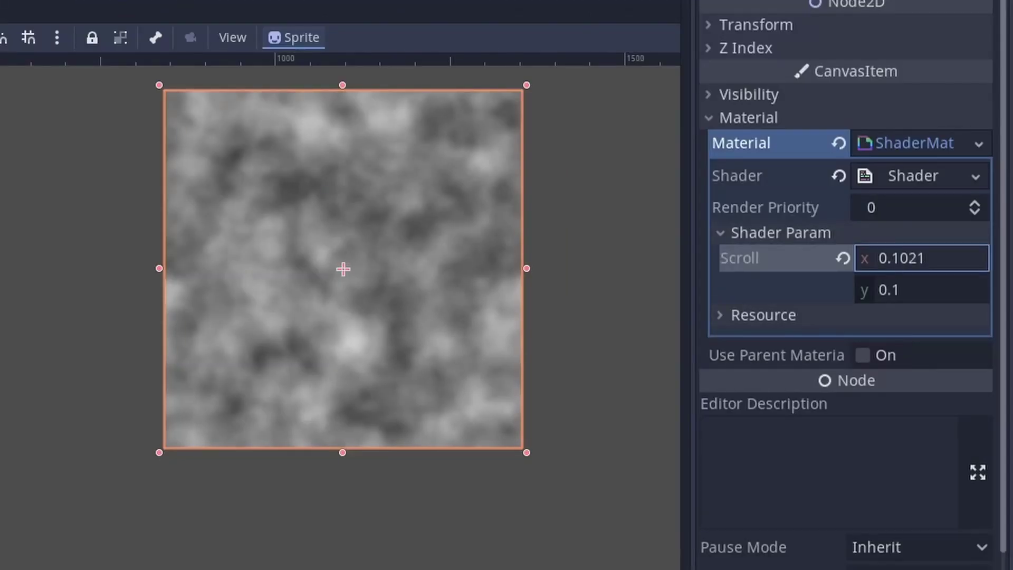
{"action": "left_click_drag", "start_coordinate": [923, 258], "coordinate": [974, 258]}
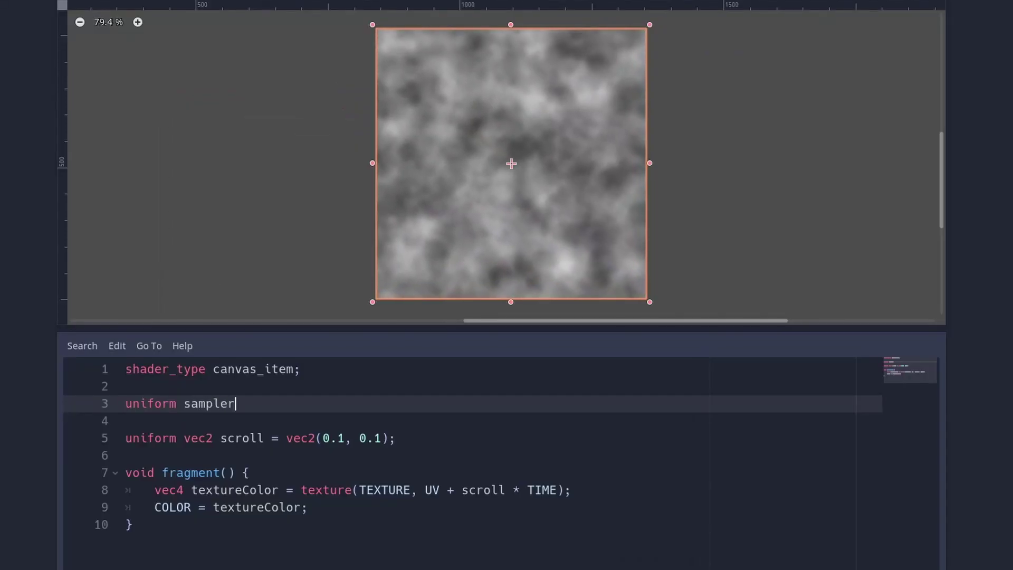
{"action": "type", "text": "2D texture2"}
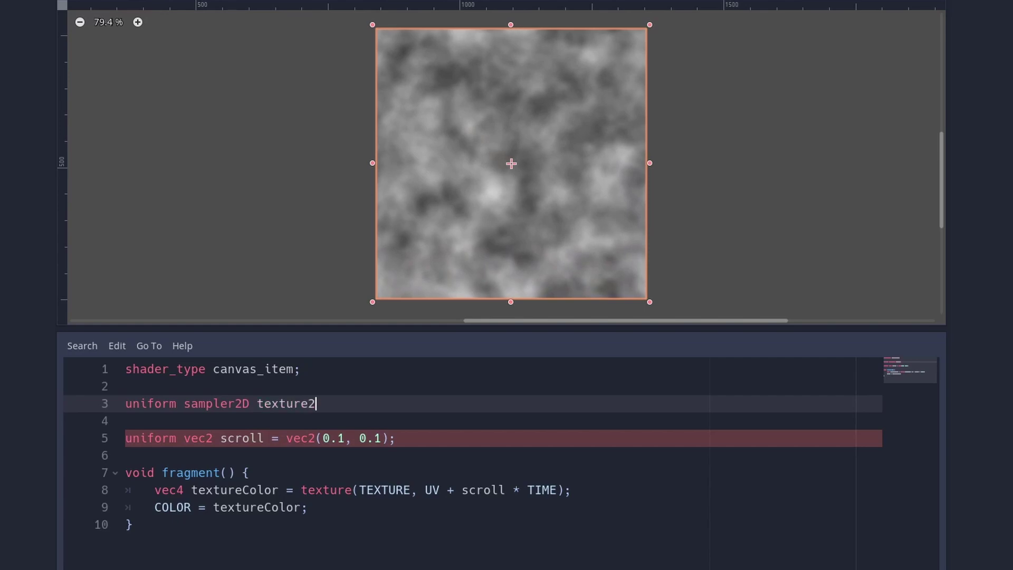
{"action": "type", "text": ";"}
Step: Give Texture 2 seamless OpenSimplex noise and start duplicating the scroll uniform line
{"action": "left_click", "coordinate": [936, 444]}
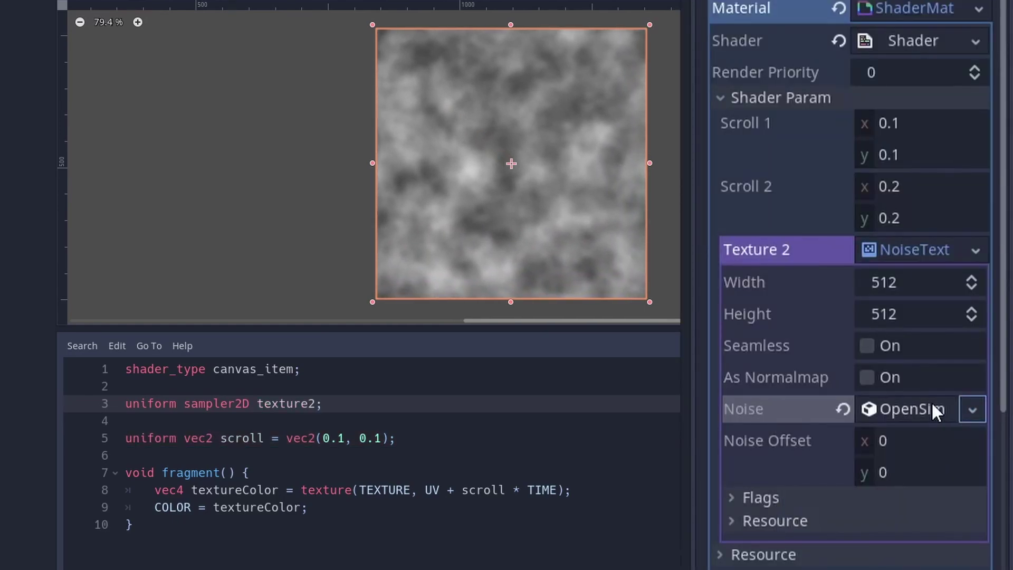
{"action": "left_click", "coordinate": [901, 348]}
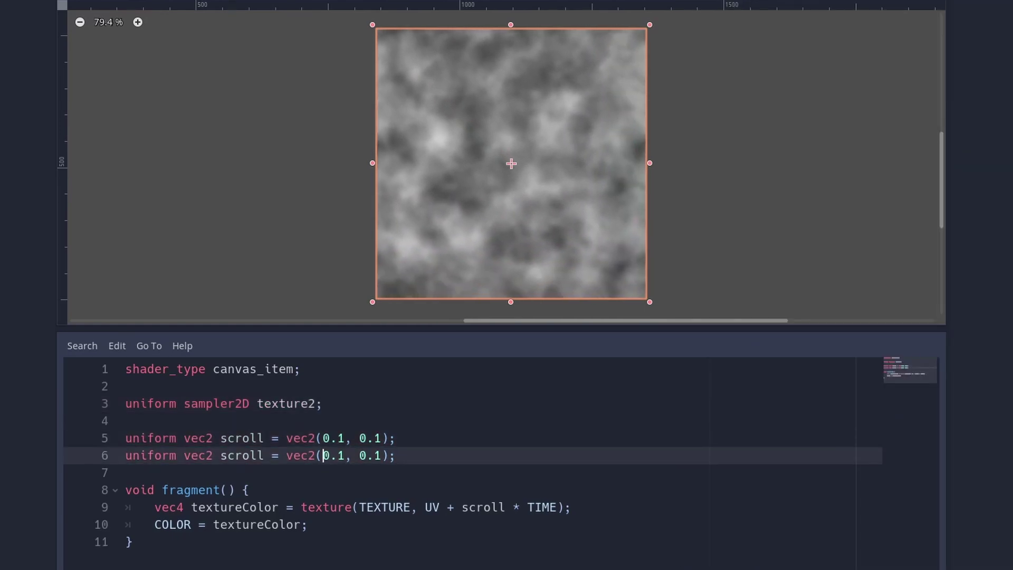
{"action": "key", "text": "Left"}
{"action": "key", "text": "Left"}
{"action": "key", "text": "Left"}
{"action": "key", "text": "Up"}
{"action": "key", "text": "Left"}
{"action": "key", "text": "Left"}
{"action": "type", "text": "1"}
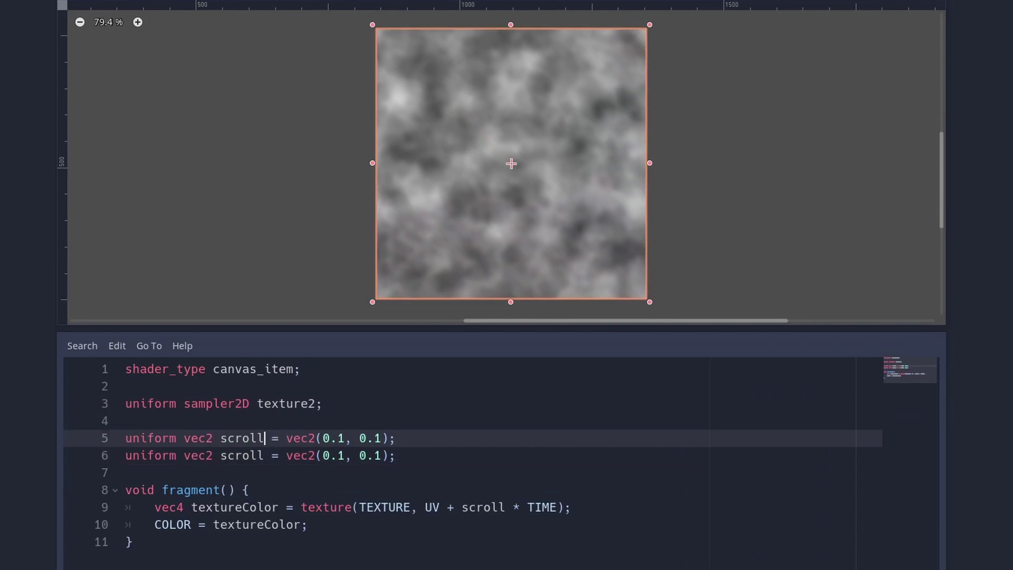
Step: Finish the second scroll line and assign colorTexture a new GradientTexture, opening its Gradient
{"action": "key", "text": "Down"}
{"action": "type", "text": "2"}
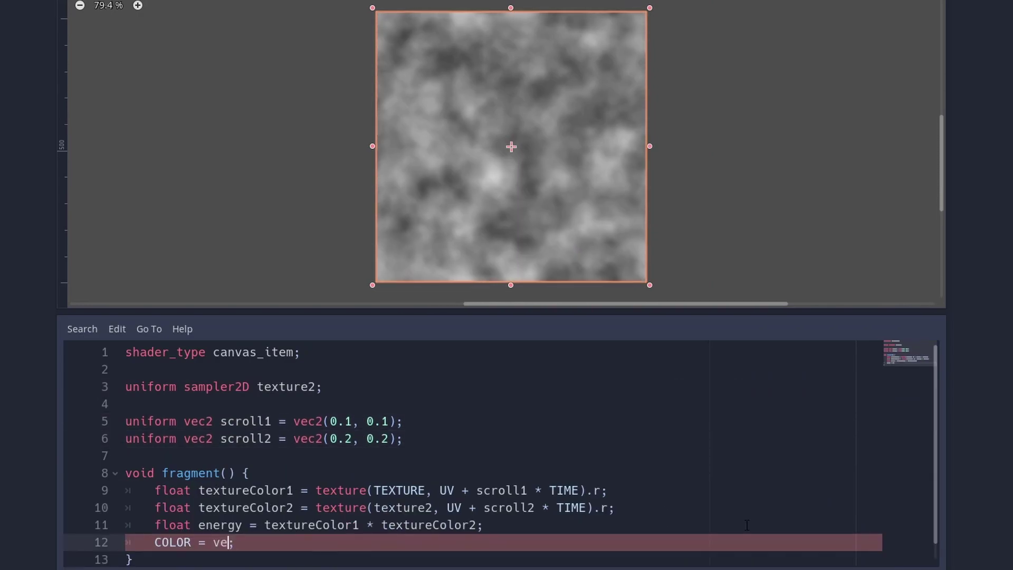
{"action": "type", "text": "c4(energ"}
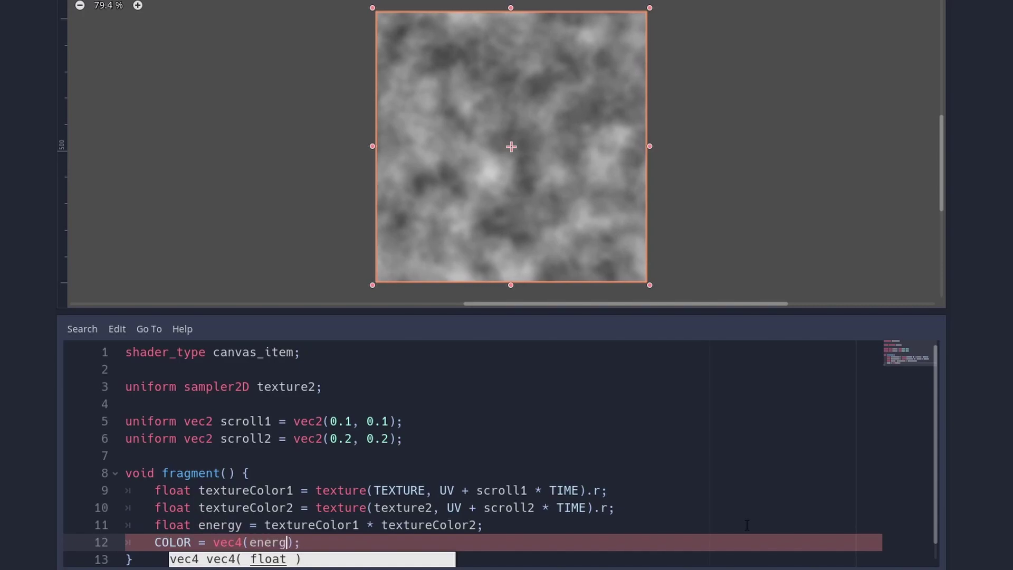
{"action": "type", "text": "nergy, energy"}
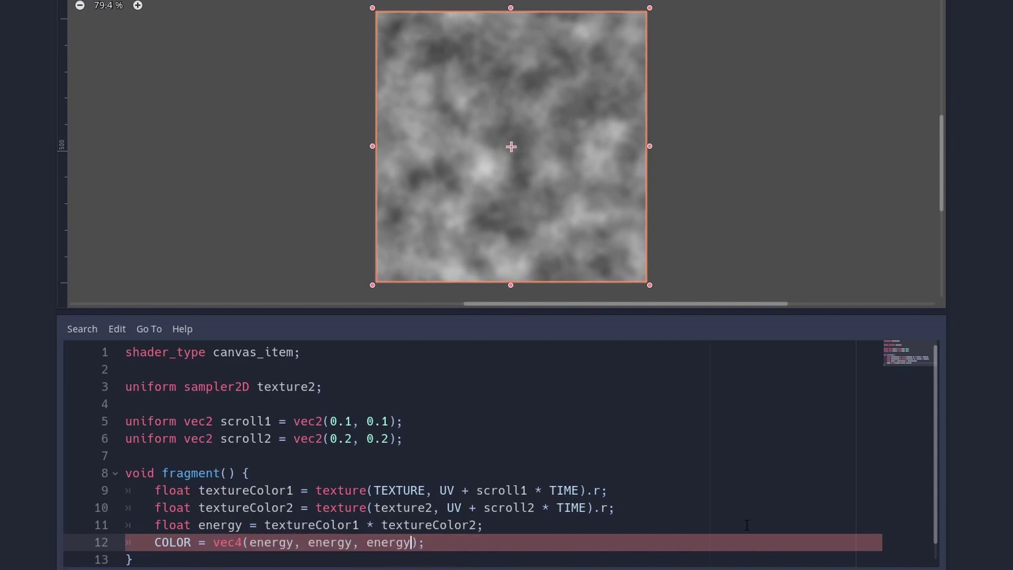
{"action": "type", "text": ", 1)"}
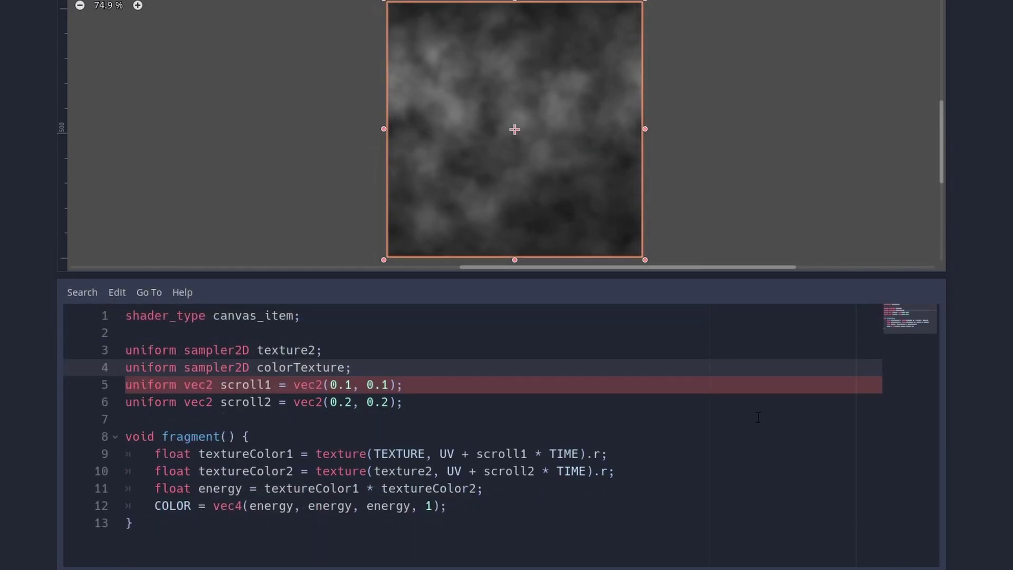
{"action": "left_click", "coordinate": [934, 205]}
{"action": "left_click", "coordinate": [907, 167]}
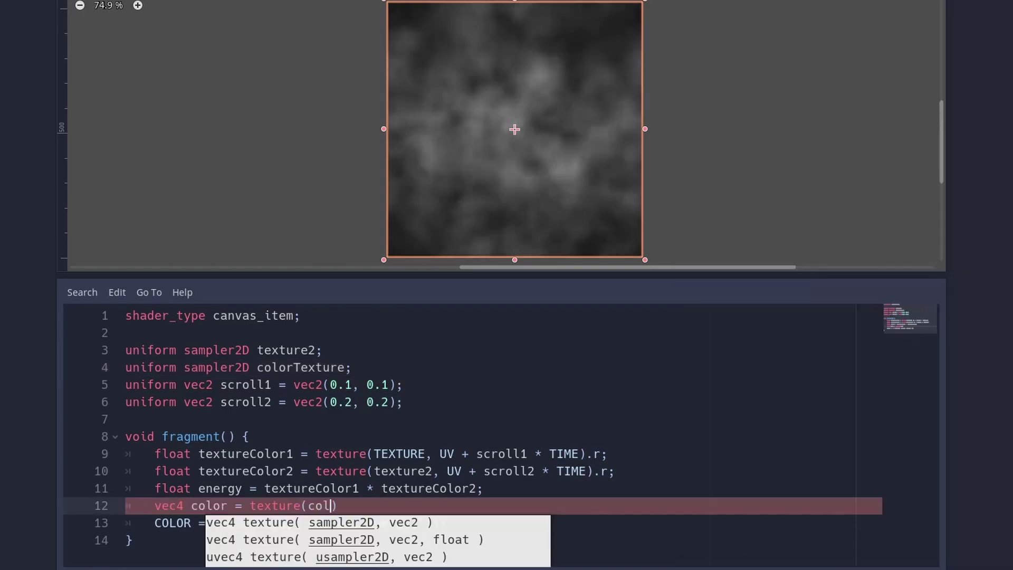
{"action": "type", "text": "colorTexture, vec2(energy)"}
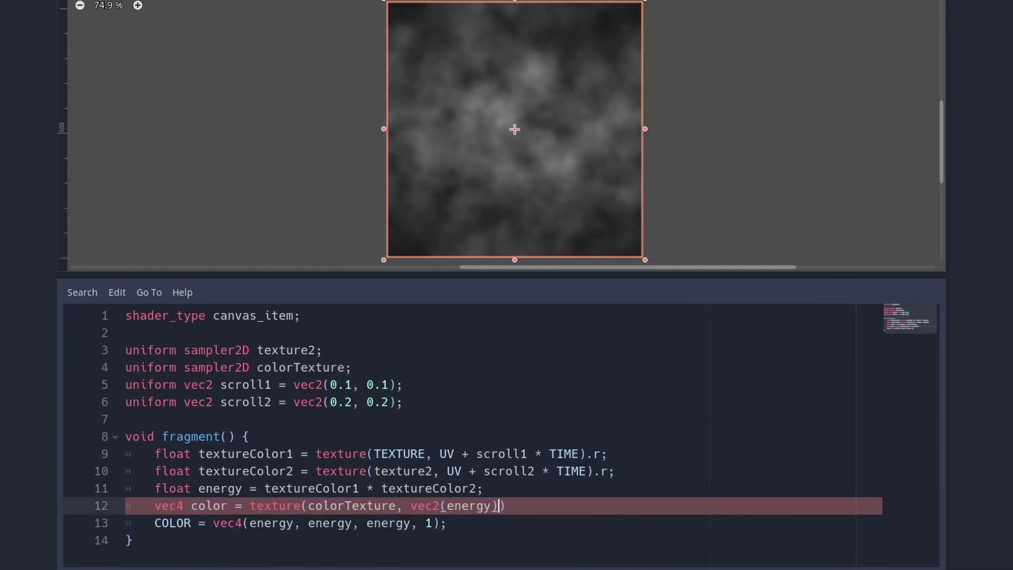
Step: Replace vec4(energy, energy, energy, 1) on the COLOR line with the copied color variable
{"action": "double_click", "coordinate": [209, 505]}
{"action": "key", "text": "ctrl+c"}
{"action": "left_click_drag", "start_coordinate": [213, 524], "coordinate": [445, 523]}
{"action": "key", "text": "ctrl+v"}
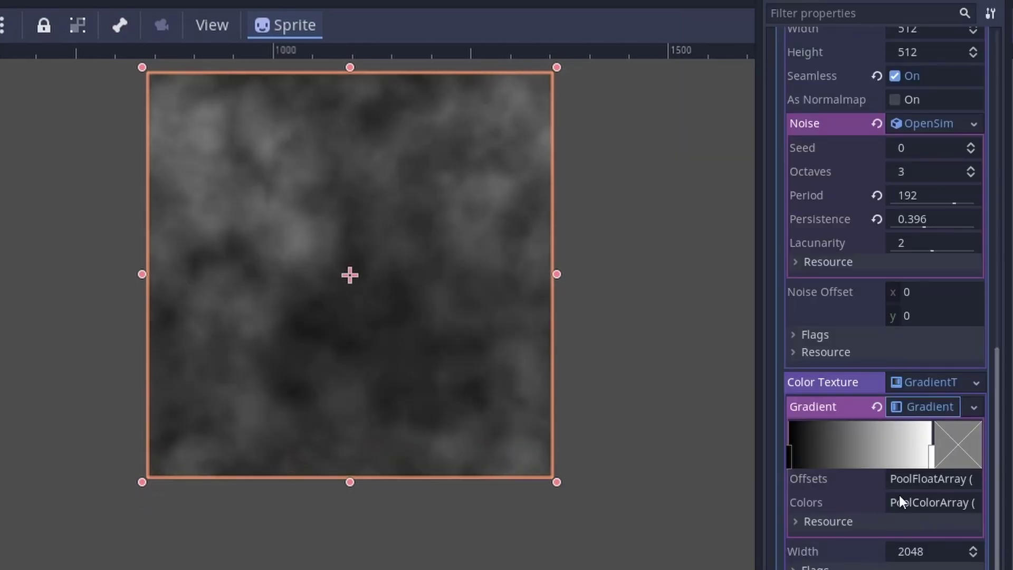
Step: Recolour the black gradient stop to an opaque very dark grey
{"action": "left_click", "coordinate": [790, 455]}
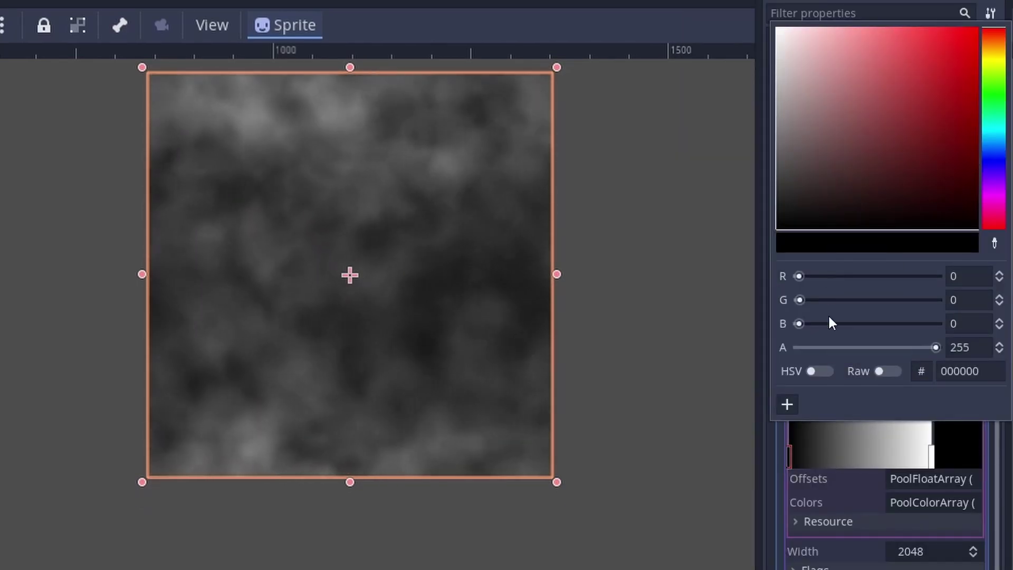
{"action": "left_click_drag", "start_coordinate": [936, 347], "coordinate": [794, 348]}
{"action": "left_click", "coordinate": [828, 455]}
{"action": "left_click", "coordinate": [931, 347]}
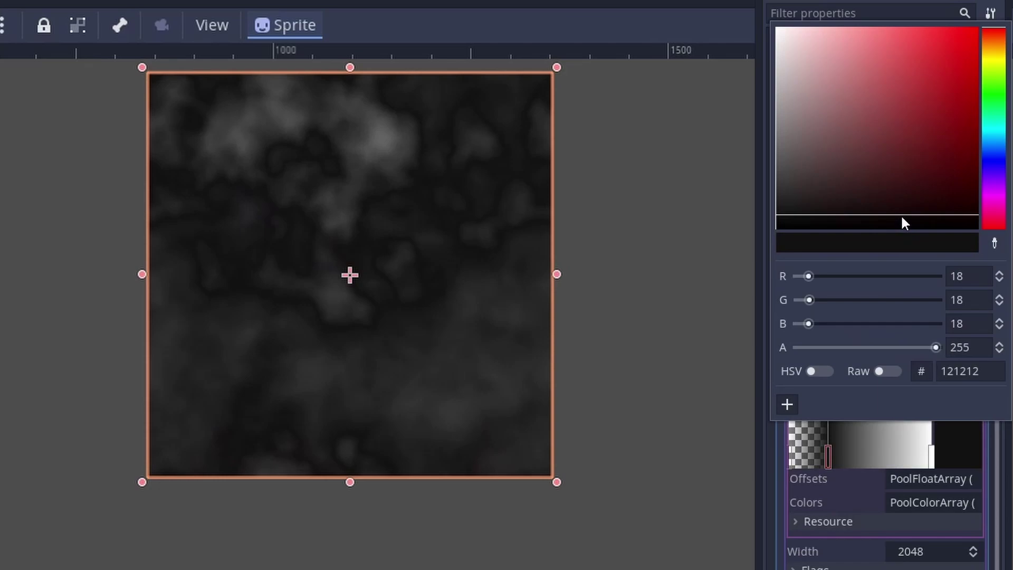
{"action": "left_click", "coordinate": [812, 457]}
Step: Add a red gradient stop and an orange stop, moving the orange one left
{"action": "left_click", "coordinate": [886, 456]}
{"action": "left_click", "coordinate": [942, 66]}
{"action": "mouse_move", "coordinate": [942, 66]}
{"action": "left_mouse_down"}
{"action": "mouse_move", "coordinate": [979, 48]}
{"action": "mouse_move", "coordinate": [940, 7]}
{"action": "left_mouse_up"}
{"action": "left_click", "coordinate": [886, 451]}
{"action": "left_click", "coordinate": [886, 455]}
{"action": "mouse_move", "coordinate": [887, 456]}
{"action": "left_mouse_down"}
{"action": "mouse_move", "coordinate": [792, 455]}
{"action": "mouse_move", "coordinate": [823, 457]}
{"action": "left_mouse_up"}
Step: Turn the end stop yellow, inspect the orange and yellow stops, and set Scroll 2 y to 0.5
{"action": "left_click", "coordinate": [933, 455]}
{"action": "left_click_drag", "start_coordinate": [973, 64], "coordinate": [943, 9]}
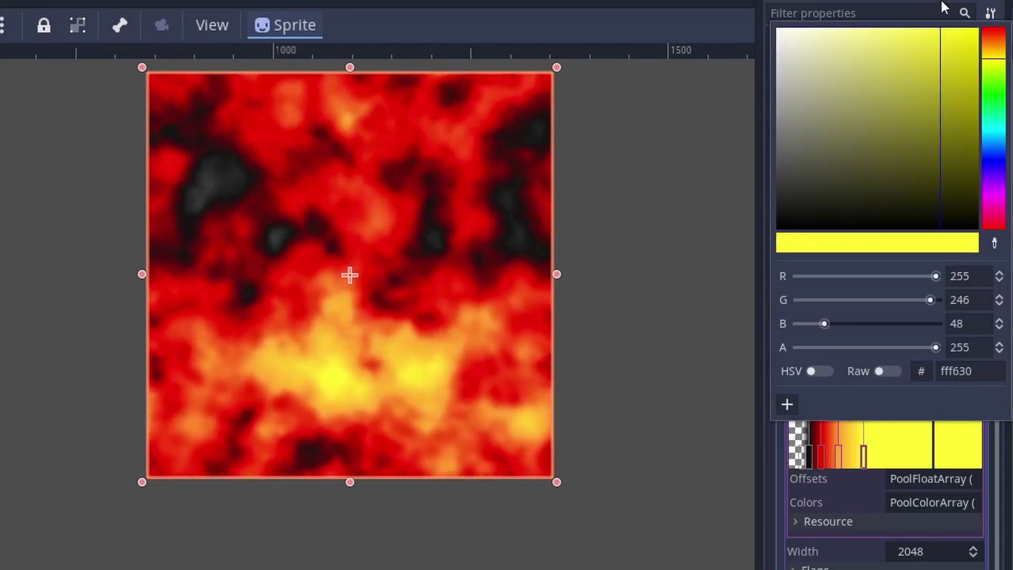
{"action": "left_click", "coordinate": [853, 450]}
{"action": "left_click", "coordinate": [834, 458]}
{"action": "double_click", "coordinate": [834, 460]}
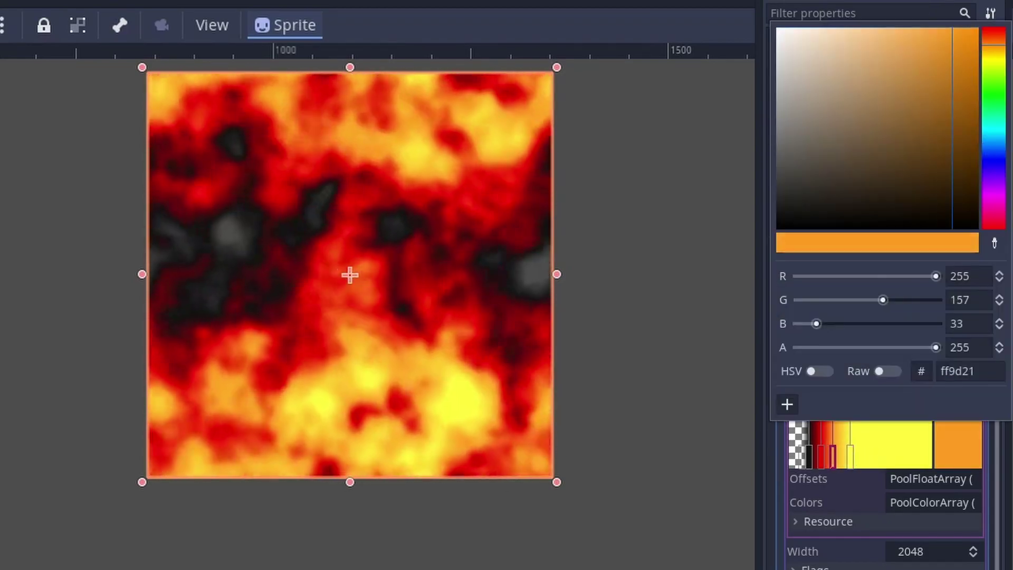
{"action": "left_click", "coordinate": [834, 460]}
{"action": "double_click", "coordinate": [840, 461]}
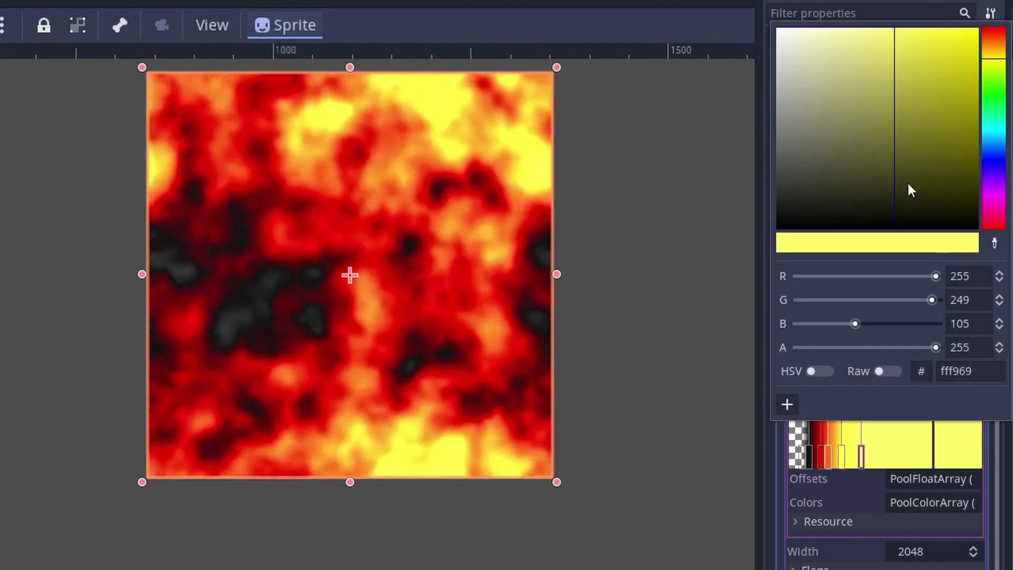
{"action": "type", "text": "0.5"}
{"action": "key", "text": "Return"}
{"action": "type", "text": "0.34"}
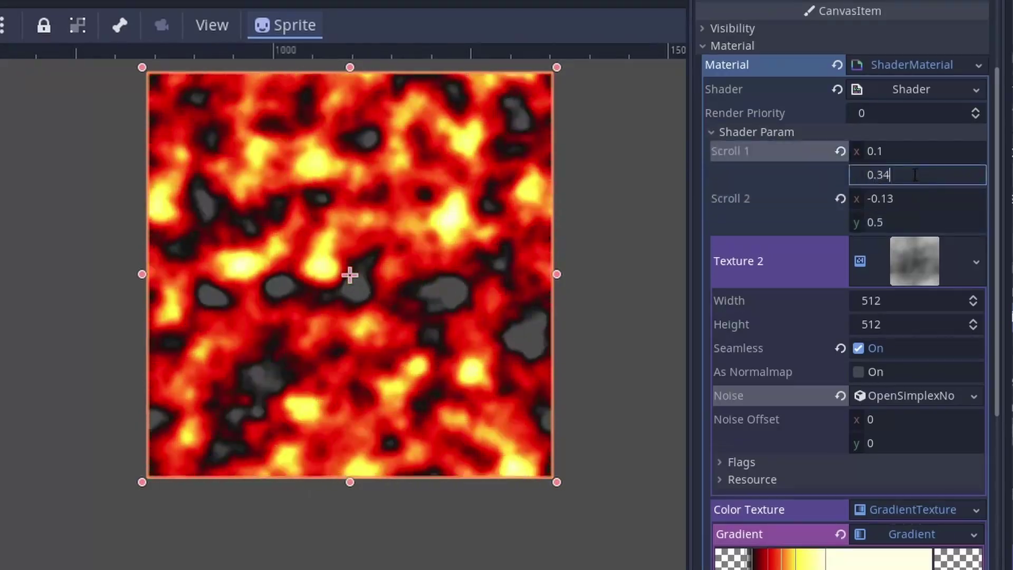
Step: Enter Scroll 1 values (0.03, 0.34) and a Scroll 2 x of -0.3 in Shader Param
{"action": "left_click", "coordinate": [899, 153]}
{"action": "type", "text": "0.03"}
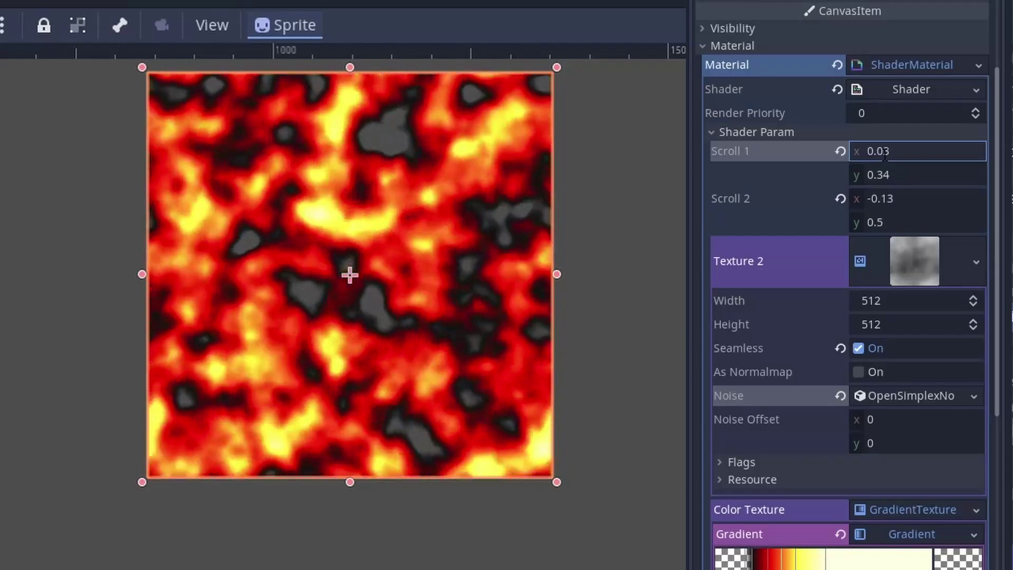
{"action": "left_click", "coordinate": [909, 199]}
{"action": "type", "text": "-0.3"}
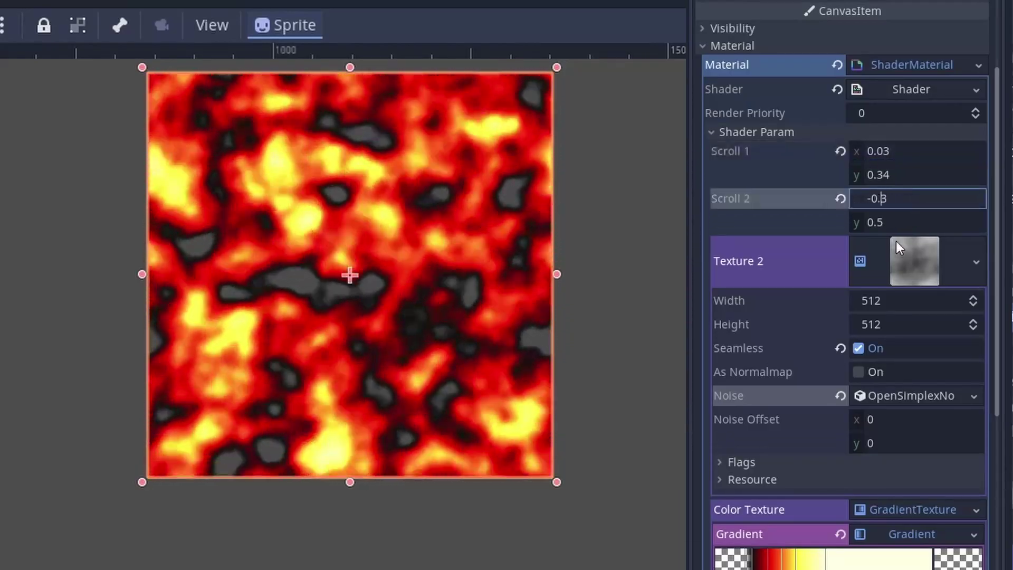
{"action": "key", "text": "Return"}
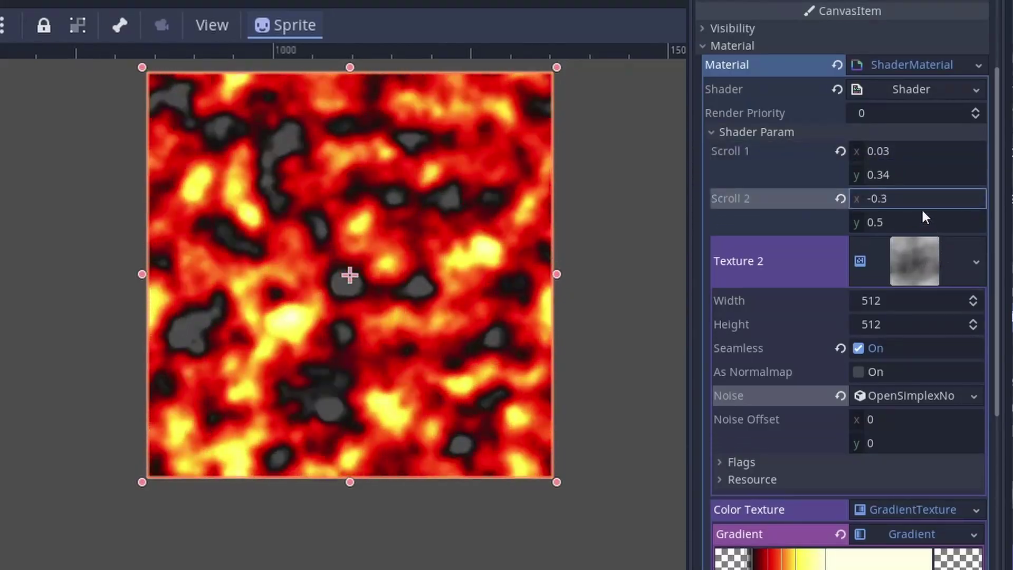
{"action": "left_click", "coordinate": [881, 153]}
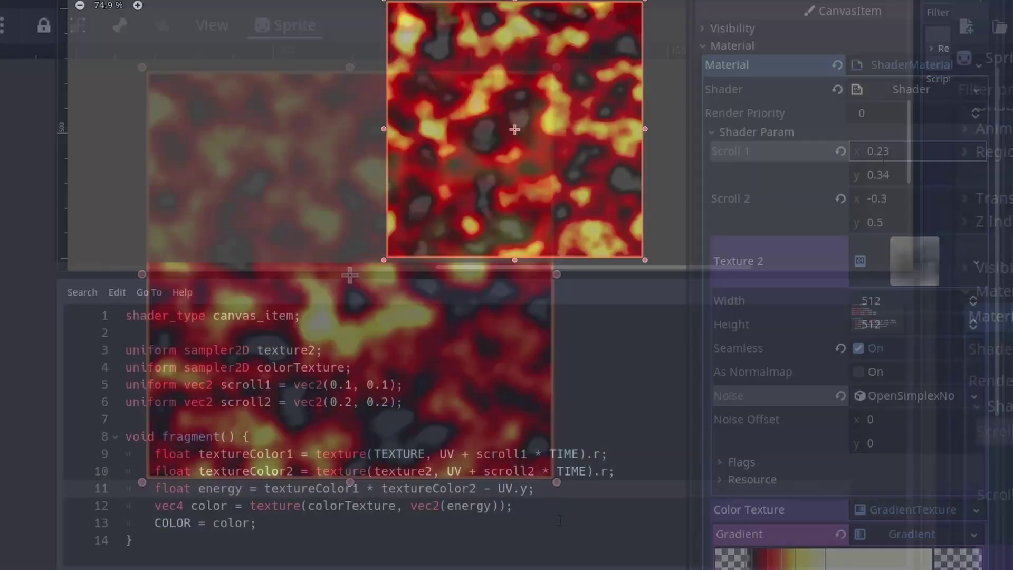
{"action": "type", "text": "(1.0 -"}
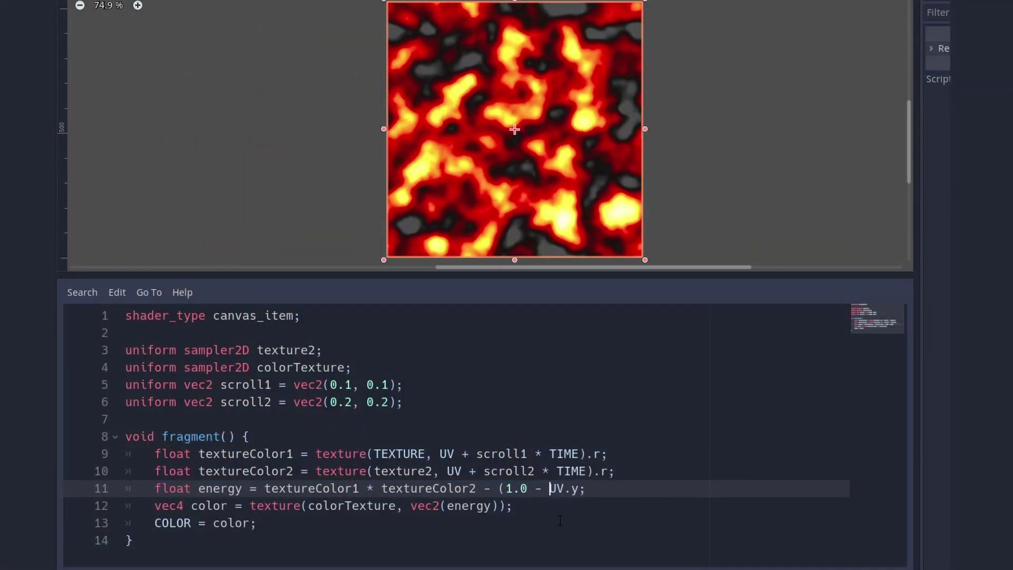
Step: Change line 11 to energy = textureColor1 * textureColor2 - (1.0 - UV.y) and nudge a gradient stop right
{"action": "key", "text": "Right"}
{"action": "key", "text": "Right"}
{"action": "key", "text": "Right"}
{"action": "key", "text": "Right"}
{"action": "type", "text": ")"}
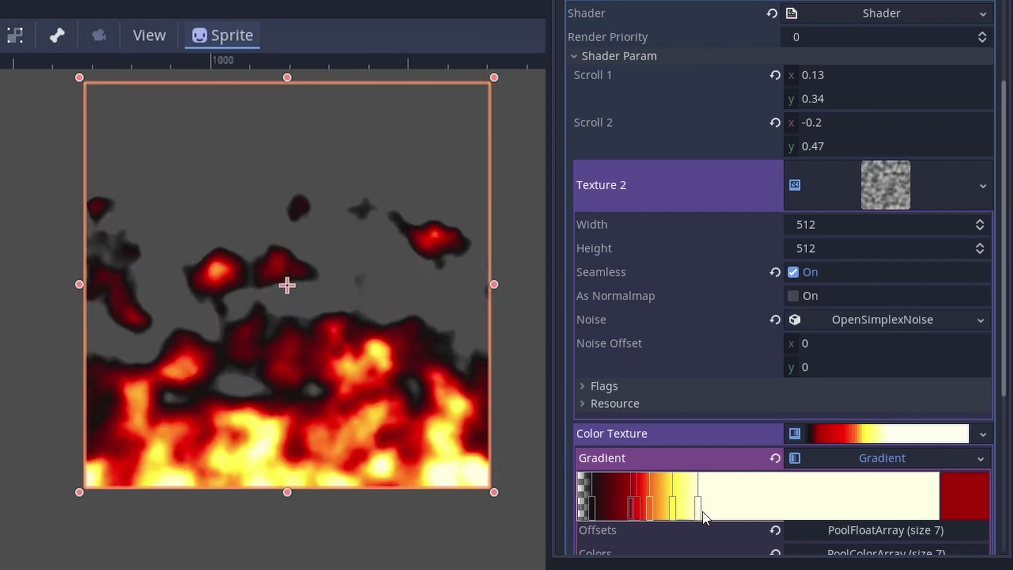
{"action": "left_click_drag", "start_coordinate": [696, 513], "coordinate": [711, 513]}
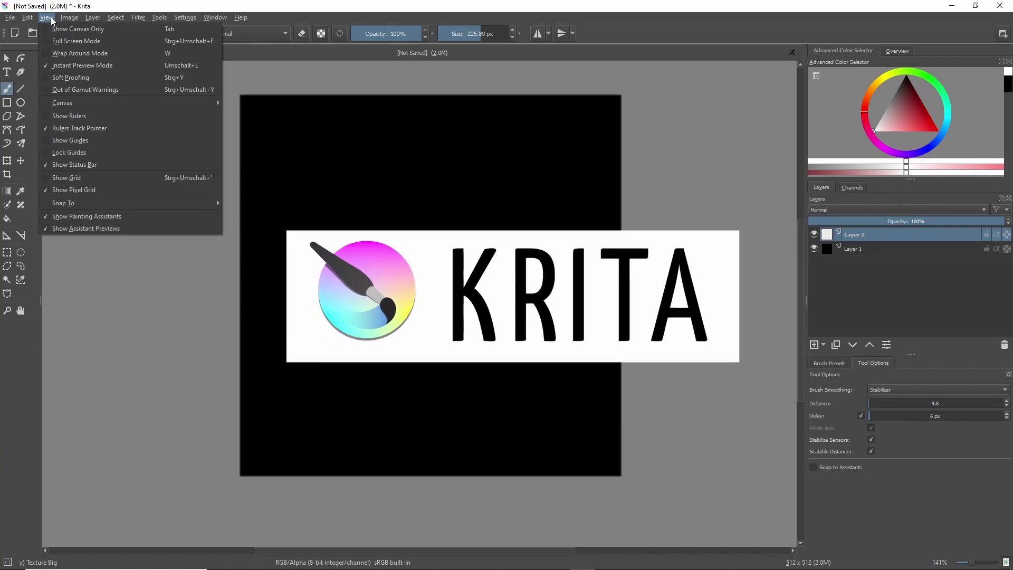
Step: Enable Wrap Around Mode in Krita and paint a large white cloud stroke that tiles
{"action": "left_click", "coordinate": [54, 53]}
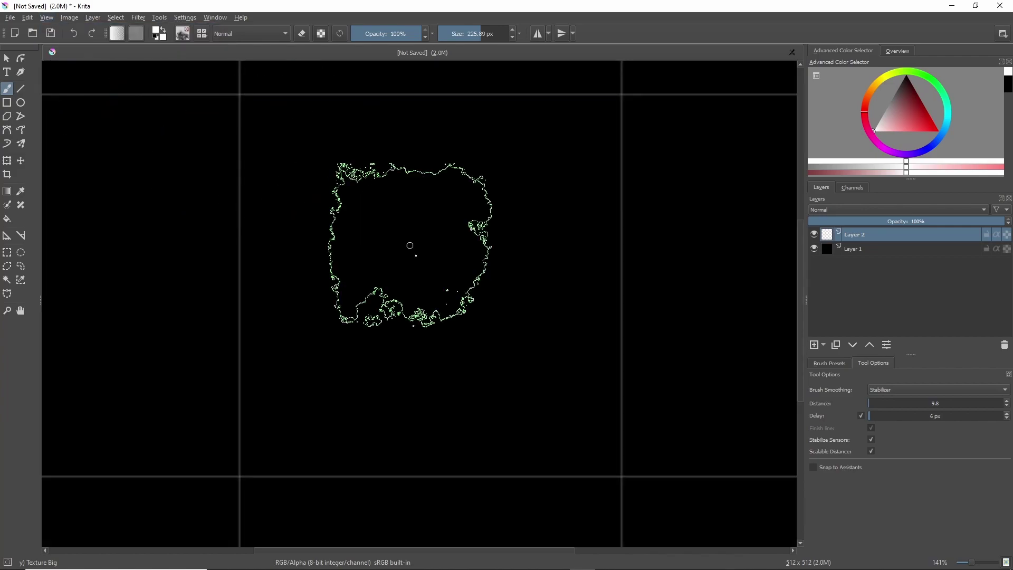
{"action": "scroll", "coordinate": [454, 283], "scroll_direction": "down", "scroll_amount": 1}
{"action": "left_click_drag", "start_coordinate": [454, 284], "coordinate": [305, 74]}
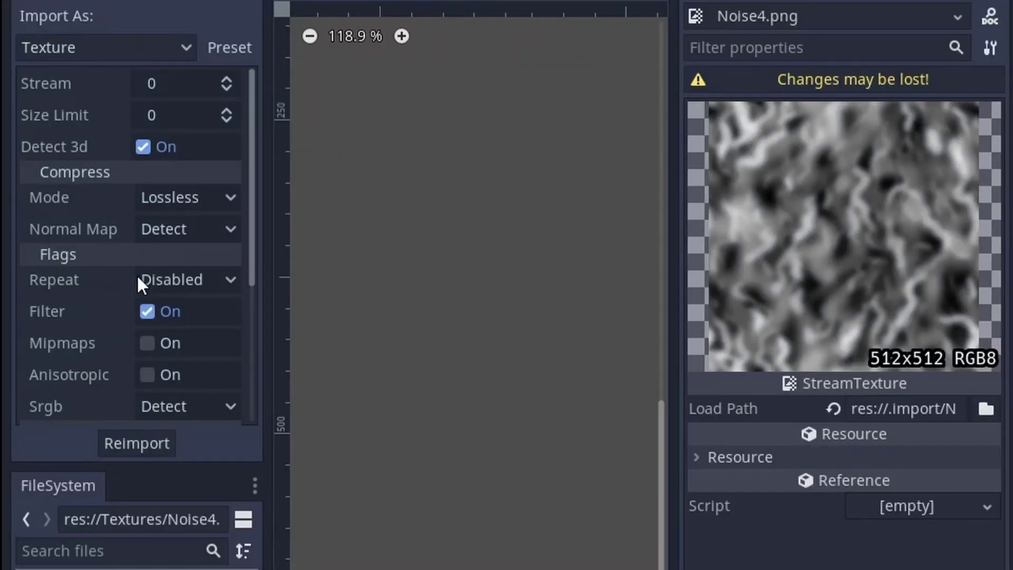
Step: Enable the Repeat flag on Noise4.png and reimport the texture
{"action": "left_click", "coordinate": [149, 281]}
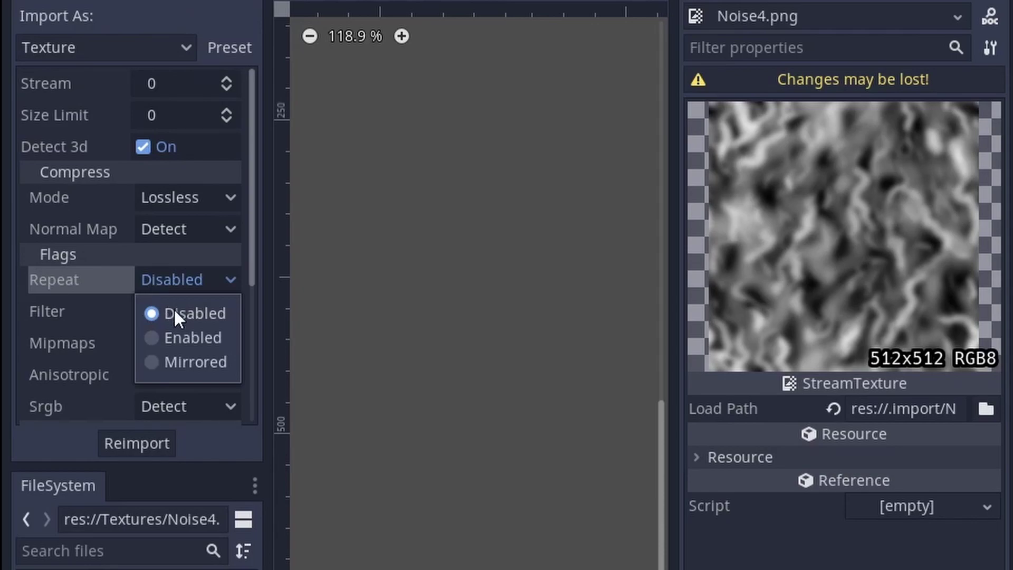
{"action": "left_click", "coordinate": [195, 341]}
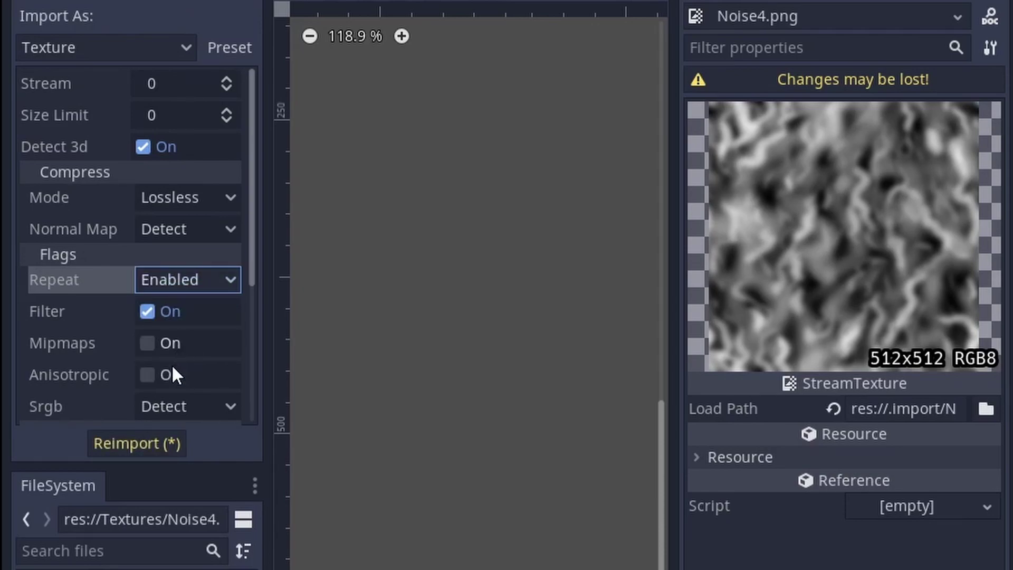
{"action": "left_click", "coordinate": [150, 449]}
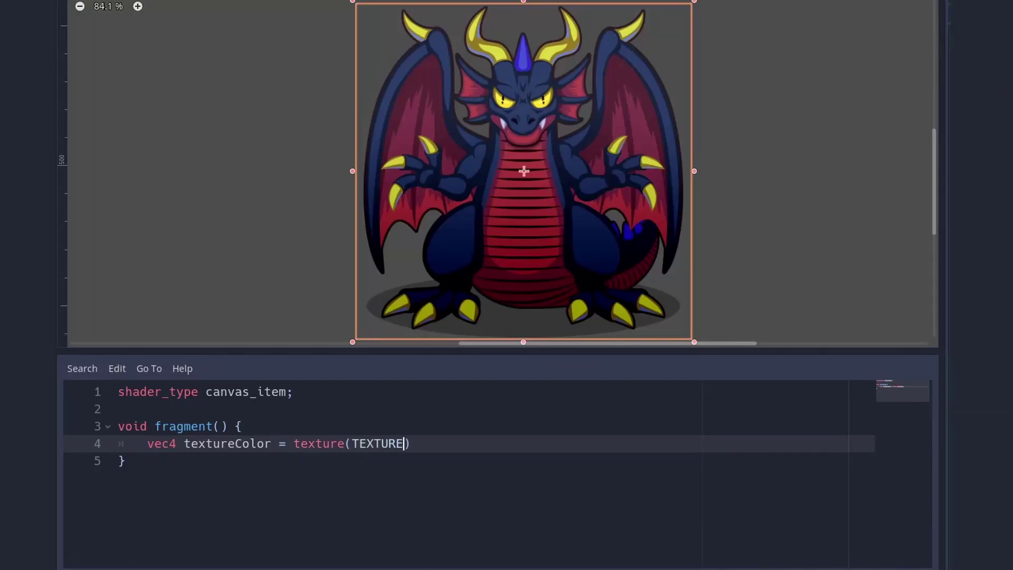
{"action": "type", "text": ", UV);"}
Step: Add the (r+g+b)/3 brightness line and space for the dissolveState uniform
{"action": "key", "text": "Return"}
{"action": "type", "text": "float brightness = (textu"}
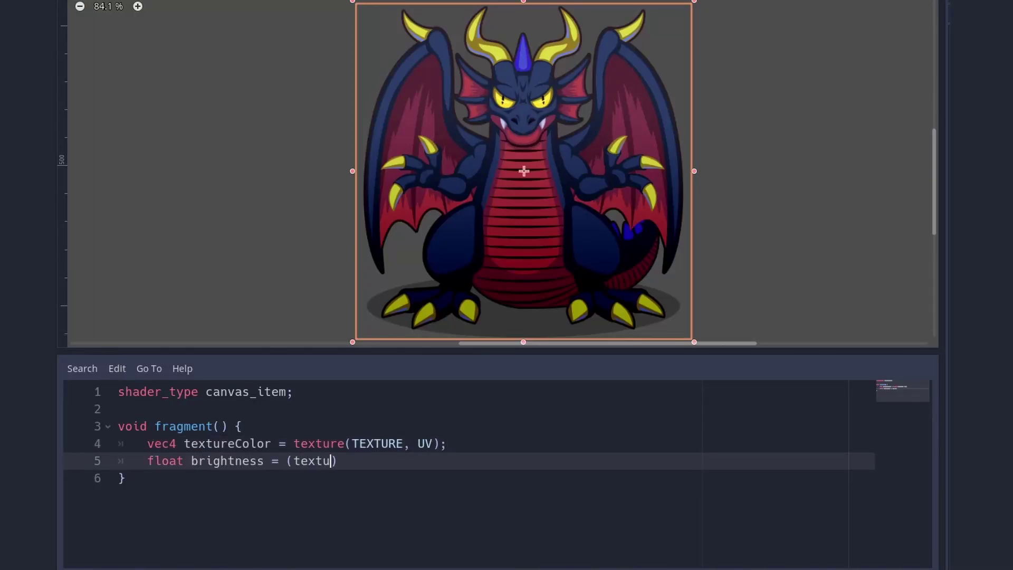
{"action": "type", "text": "reColor.r + textureColor"}
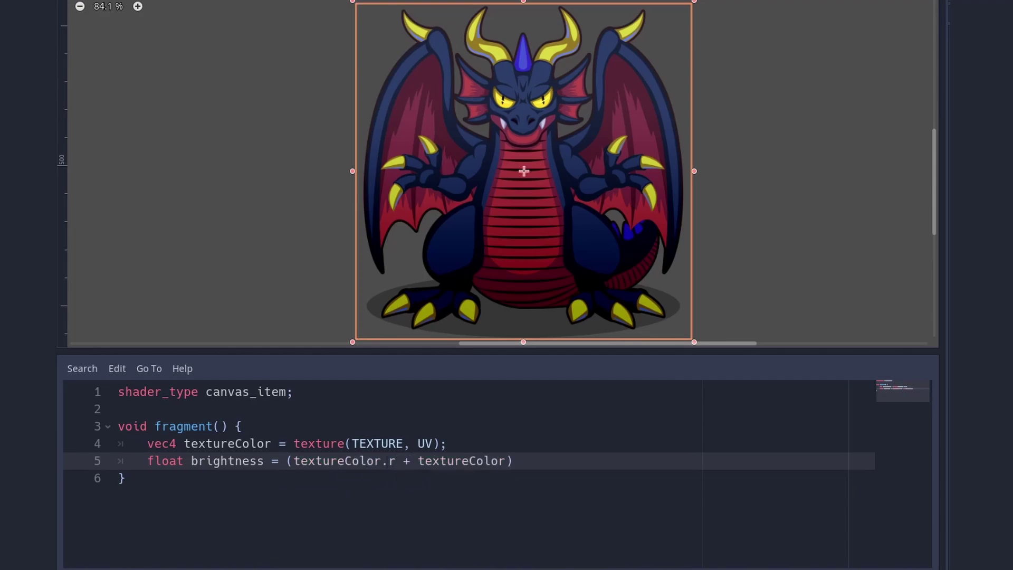
{"action": "type", "text": ".g"}
{"action": "type", "text": " + textureColor.b"}
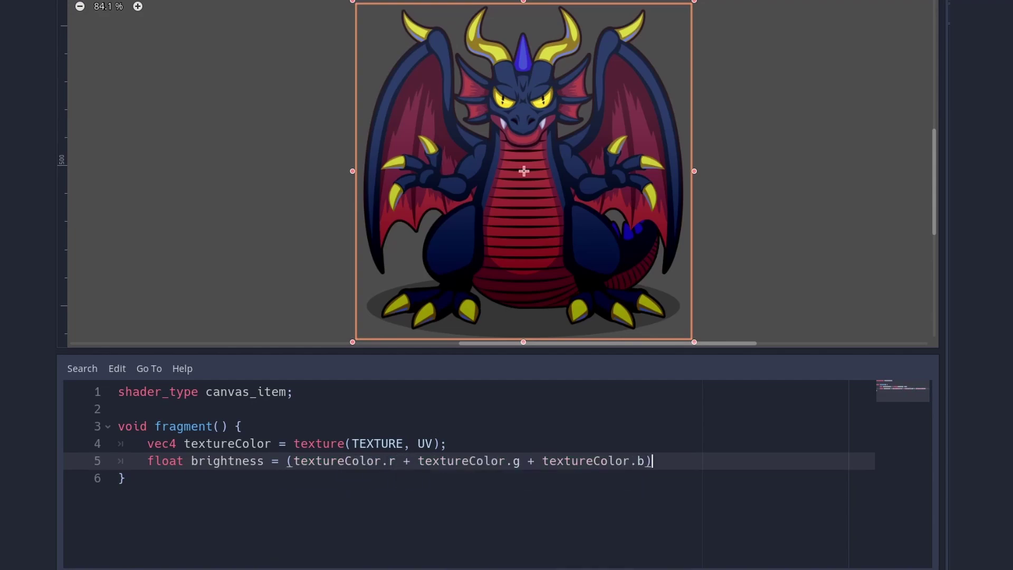
{"action": "type", "text": "0;"}
{"action": "key", "text": "Up"}
{"action": "key", "text": "Up"}
{"action": "key", "text": "Up"}
{"action": "key", "text": "Return"}
{"action": "key", "text": "Return"}
{"action": "key", "text": "Up"}
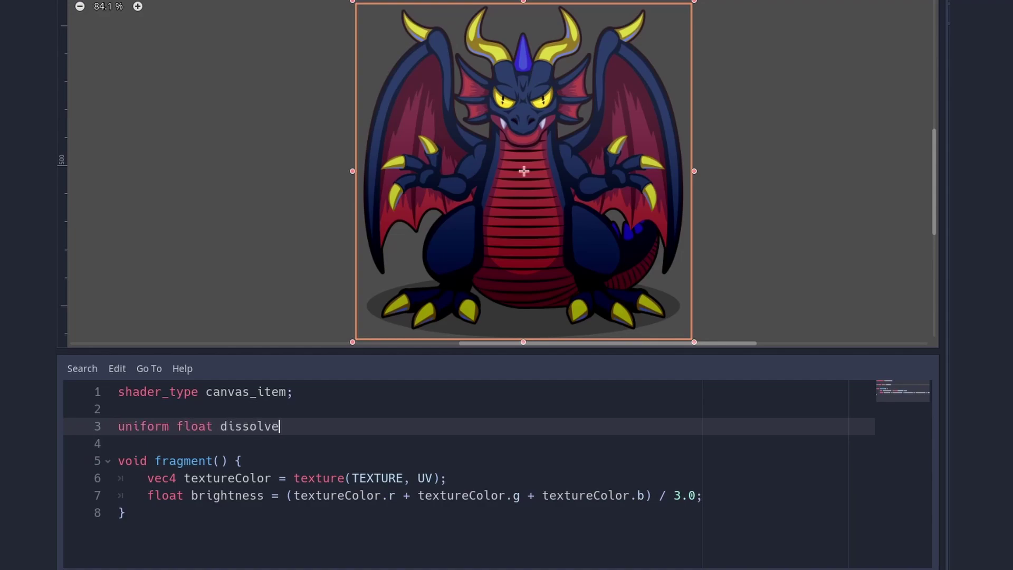
{"action": "type", "text": ".5;"}
{"action": "key", "text": "Down"}
{"action": "key", "text": "Down"}
{"action": "key", "text": "Down"}
{"action": "key", "text": "End"}
Step: Write the textureColor output and the 'dissolveState > brightness' condition for zero alpha
{"action": "key", "text": "Return"}
{"action": "type", "text": "COLO"}
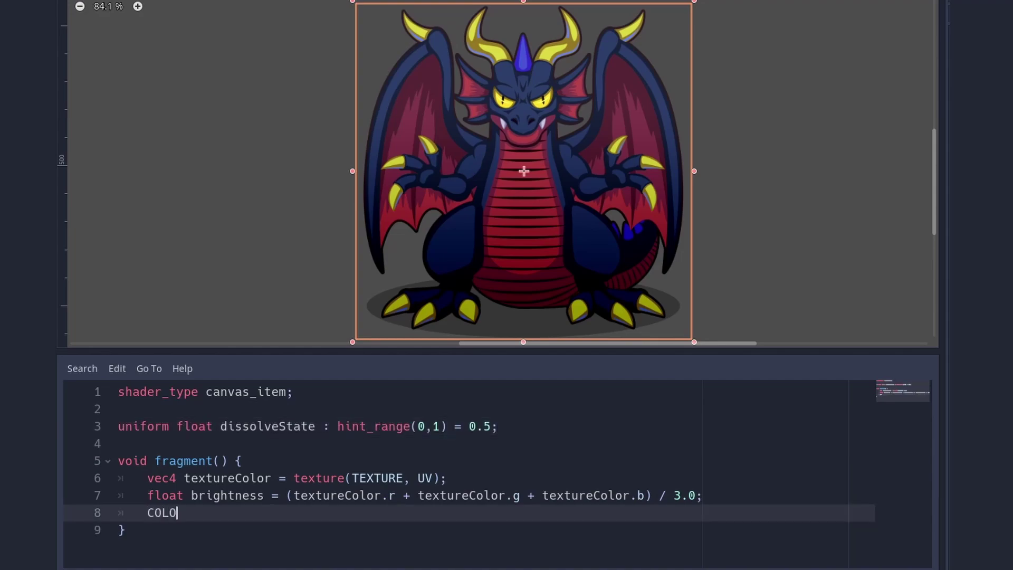
{"action": "key", "text": "BackSpace"}
{"action": "key", "text": "BackSpace"}
{"action": "type", "text": "ure"}
{"action": "key", "text": "Down"}
{"action": "key", "text": "Return"}
{"action": "type", "text": ";"}
{"action": "key", "text": "Return"}
{"action": "type", "text": "if "}
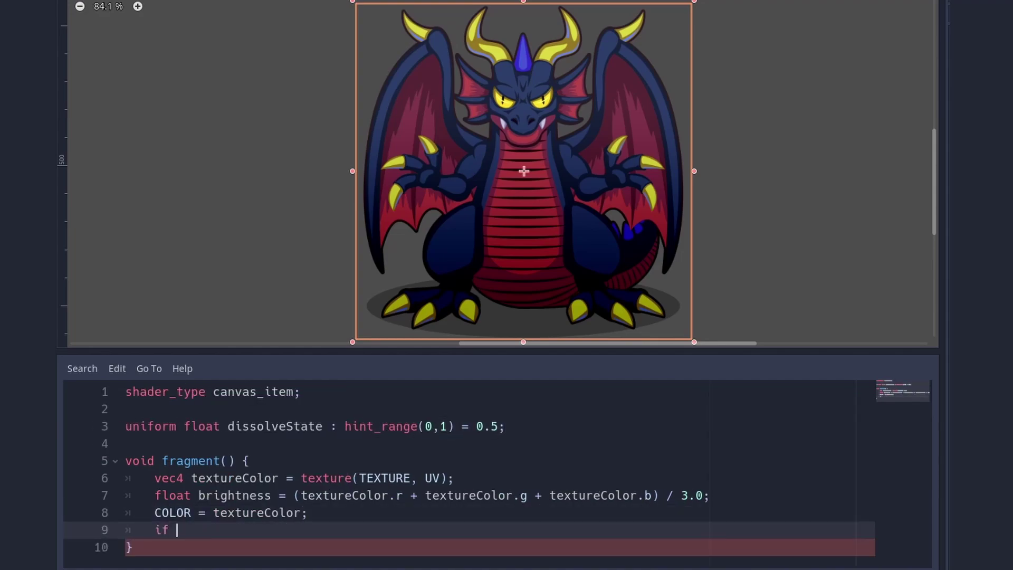
{"action": "type", "text": "(d"}
{"action": "key", "text": "Return"}
{"action": "type", "text": "bri"}
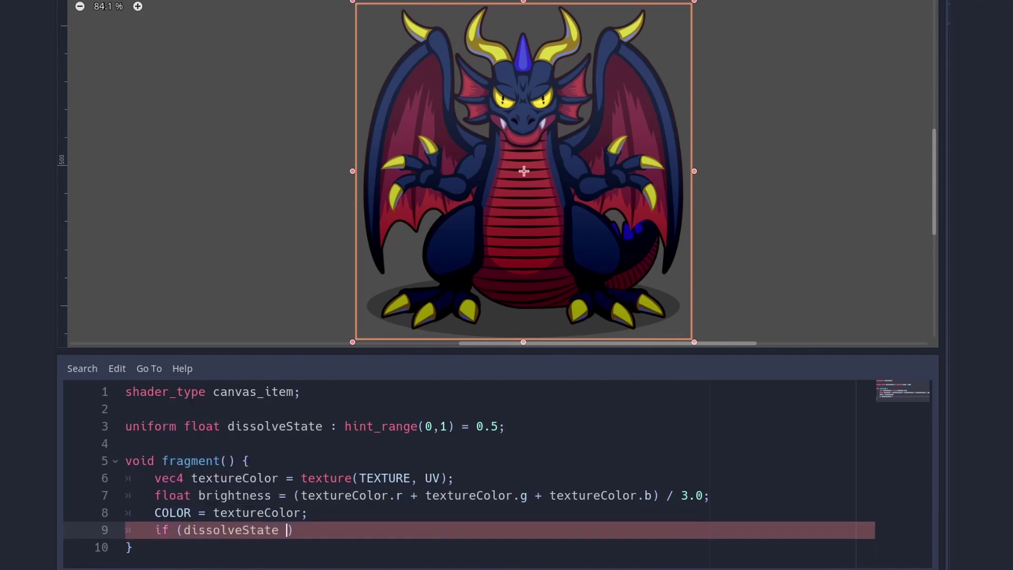
{"action": "type", "text": "ghtn"}
{"action": "key", "text": "Return"}
{"action": "key", "text": "End"}
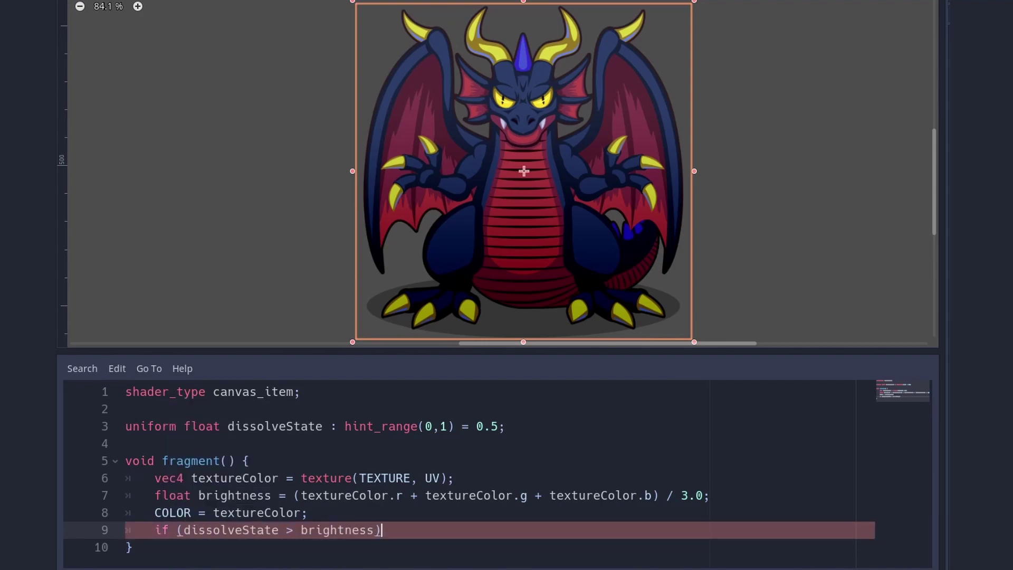
{"action": "type", "text": "{"}
{"action": "key", "text": "Return"}
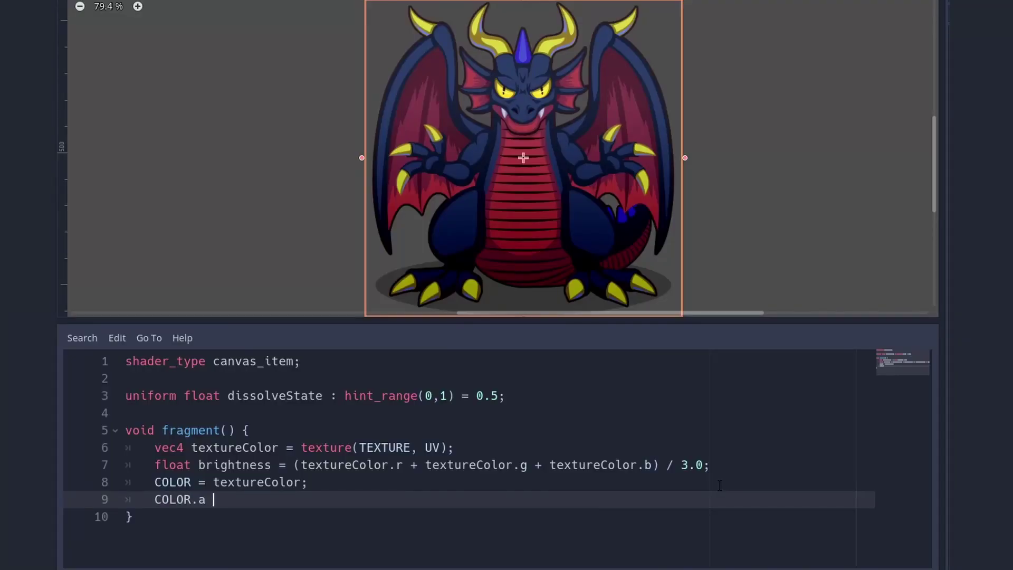
{"action": "type", "text": "*= step(dis"}
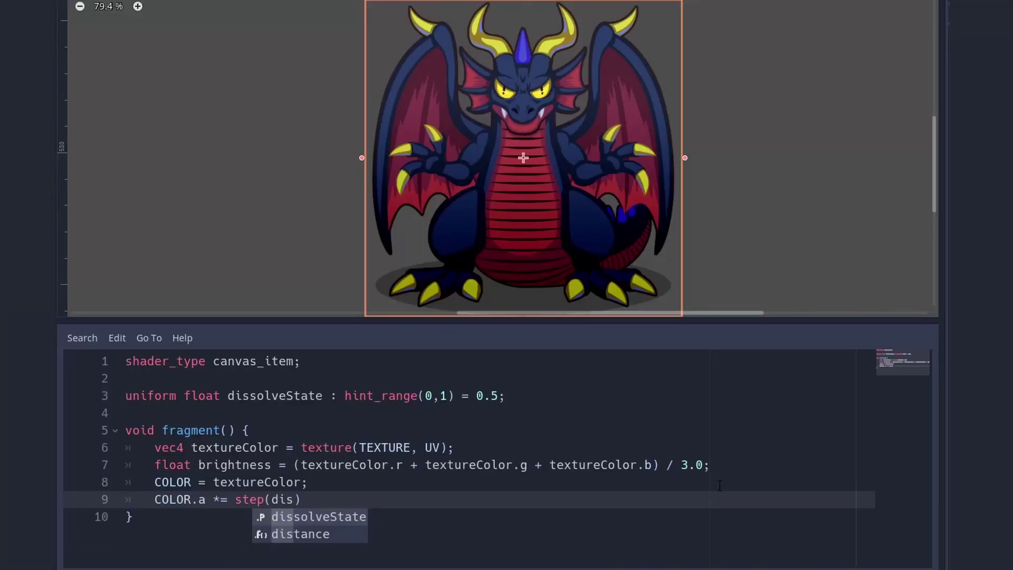
Step: Replace the if block with COLOR.a *= step(dissolveState, brightness)
{"action": "key", "text": "Return"}
{"action": "type", "text": ", brig"}
{"action": "key", "text": "Return"}
{"action": "key", "text": "End"}
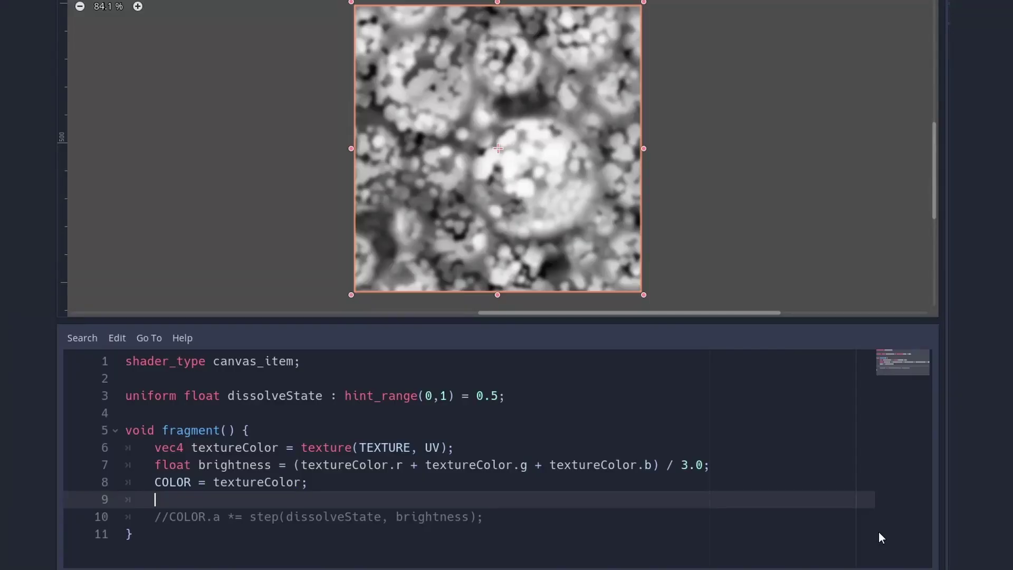
{"action": "type", "text": "float "}
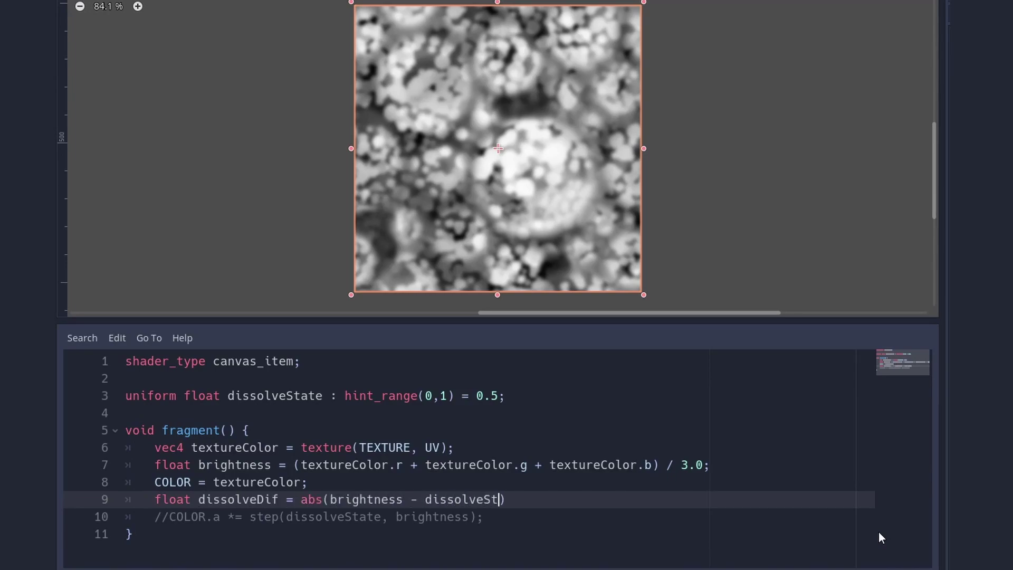
{"action": "type", "text": "ate)"}
Step: Add the vec3(1,1,0) edge glow with step(dissolveDif, 0.05), previewed via Dissolve State
{"action": "key", "text": "Return"}
{"action": "type", "text": "COLOR.rgb += vec"}
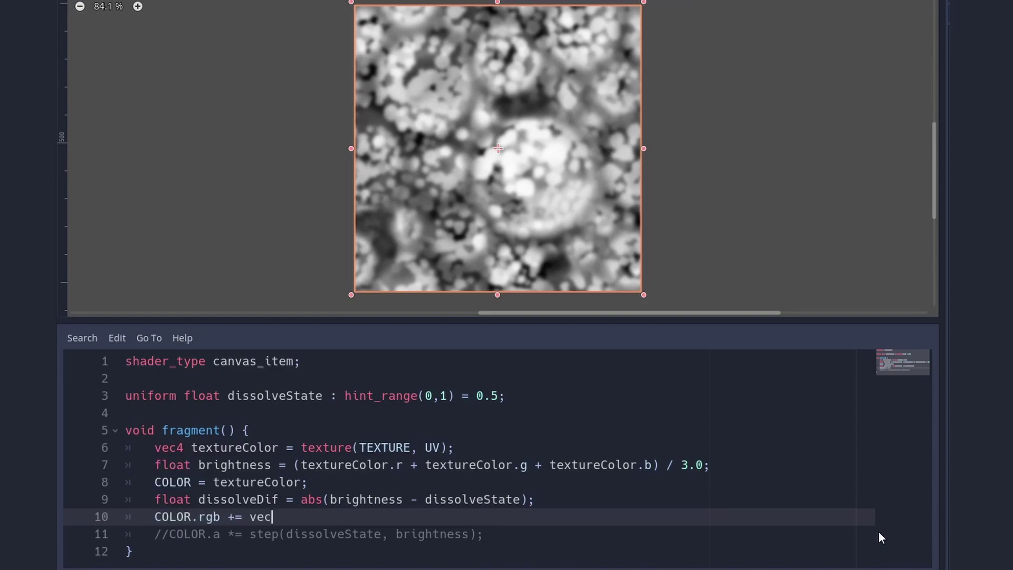
{"action": "type", "text": "3(1,"}
{"action": "type", "text": "("}
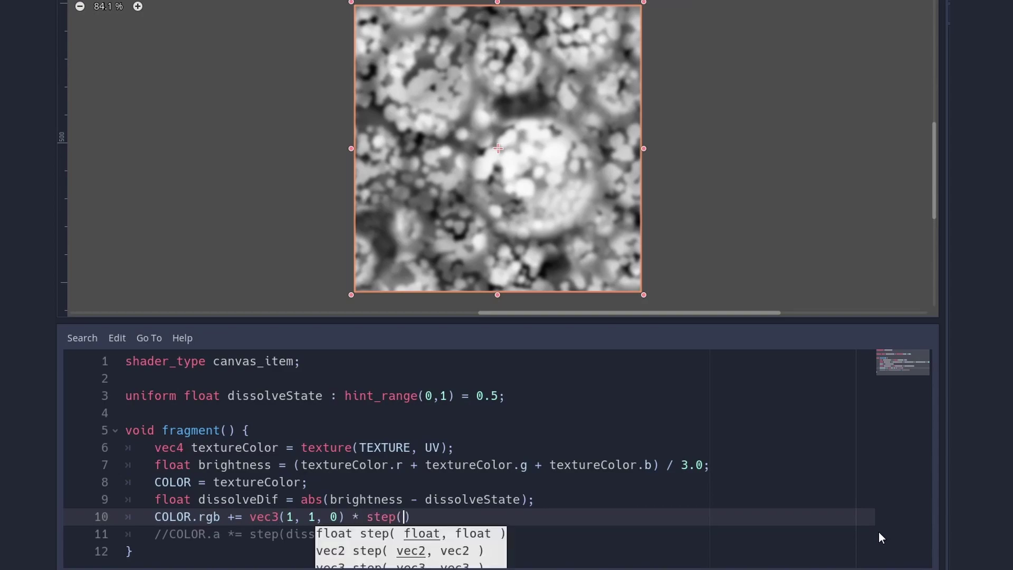
{"action": "type", "text": "dissolv"}
{"action": "key", "text": "Return"}
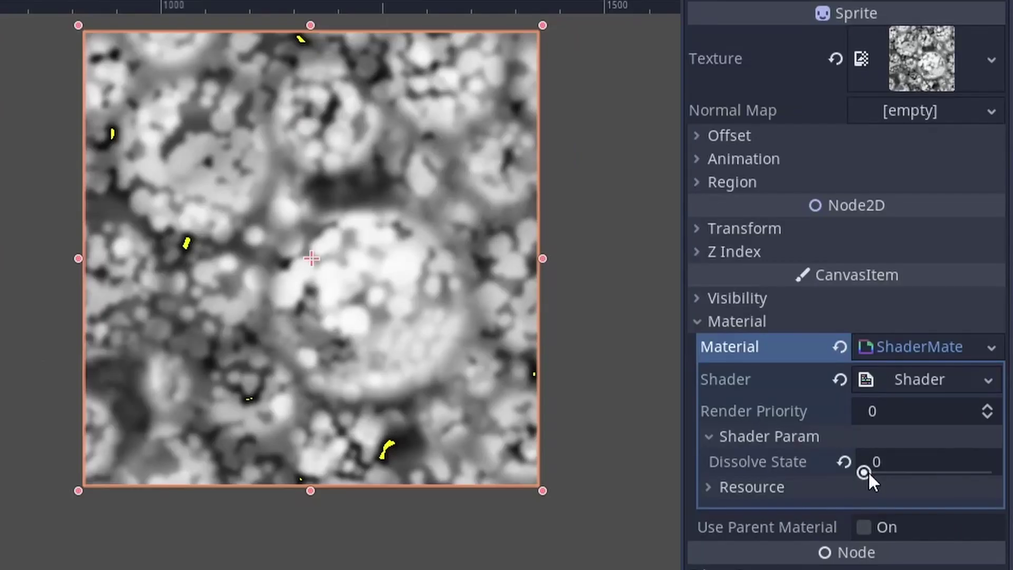
{"action": "mouse_move", "coordinate": [873, 472]}
{"action": "left_mouse_down"}
{"action": "mouse_move", "coordinate": [997, 472]}
{"action": "mouse_move", "coordinate": [970, 474]}
{"action": "left_mouse_up"}
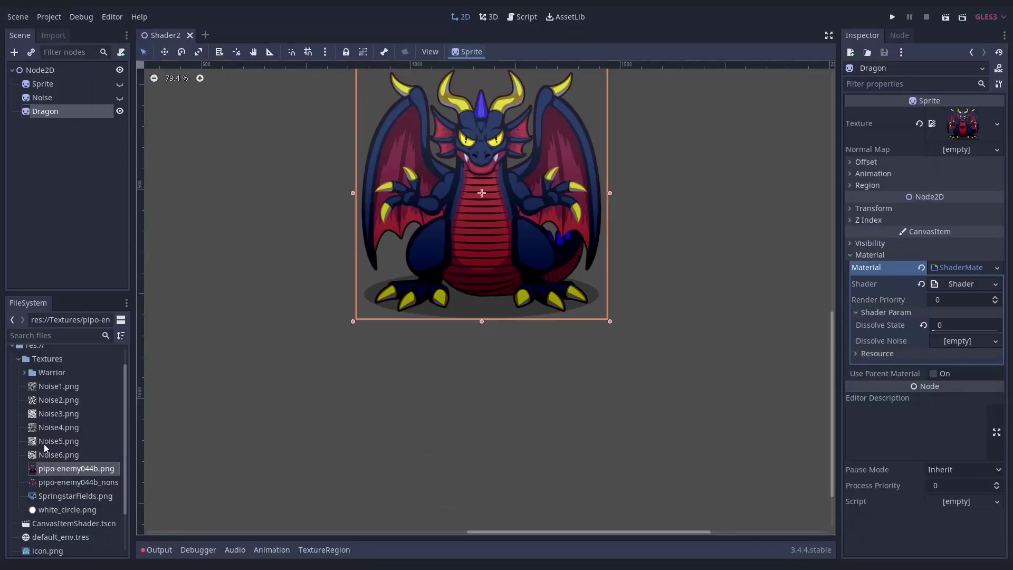
Step: Assign Noise5.png to Dissolve Noise, uncomment the step alpha line, and test Dissolve State
{"action": "left_click_drag", "start_coordinate": [44, 444], "coordinate": [958, 340]}
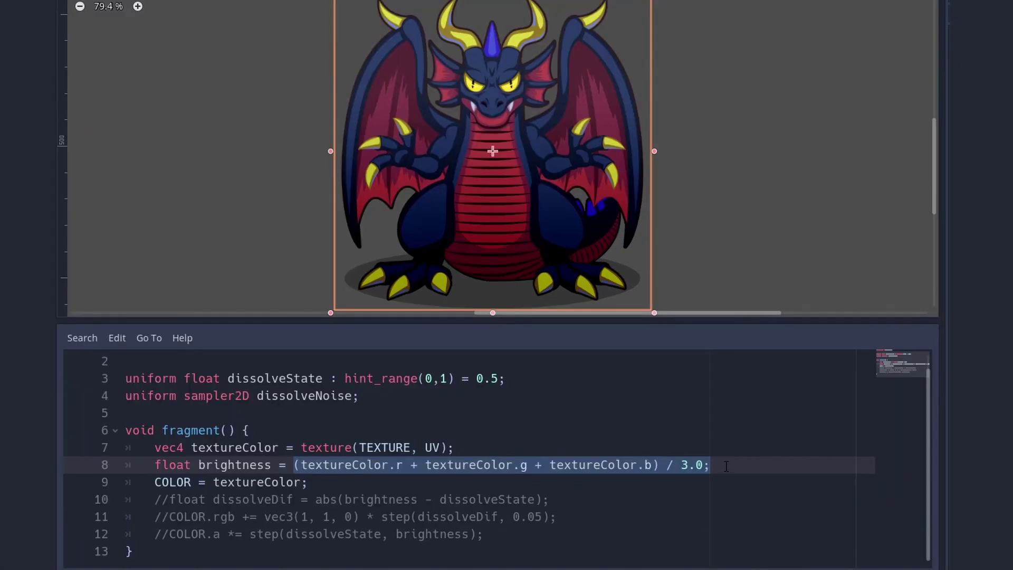
{"action": "type", "text": "texture(dissolv"}
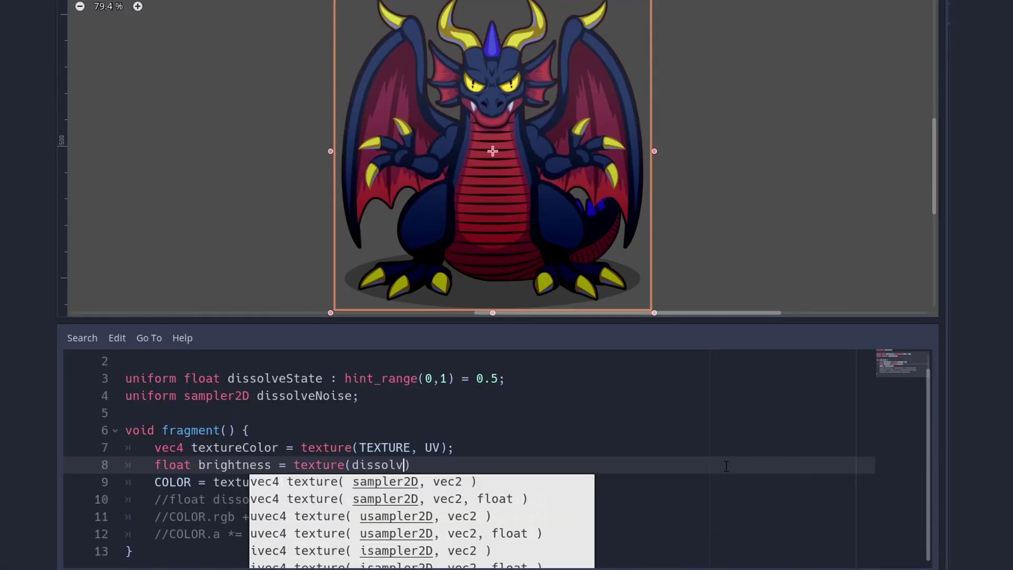
{"action": "type", "text": "eNoise, UV).r;"}
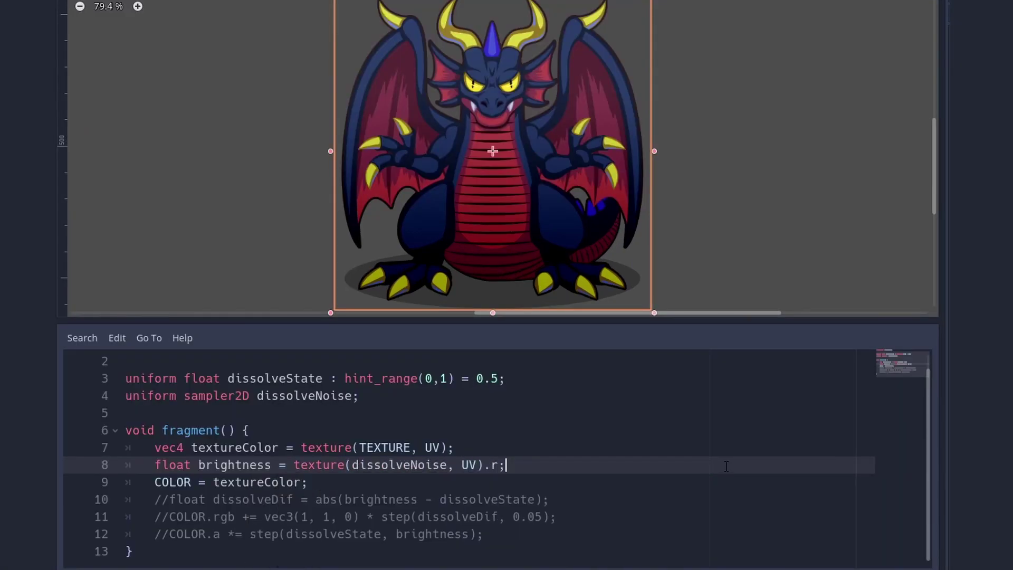
{"action": "key", "text": "Down"}
{"action": "key", "text": "Down"}
{"action": "key", "text": "Down"}
{"action": "key", "text": "Home"}
{"action": "key", "text": "Delete"}
{"action": "key", "text": "Delete"}
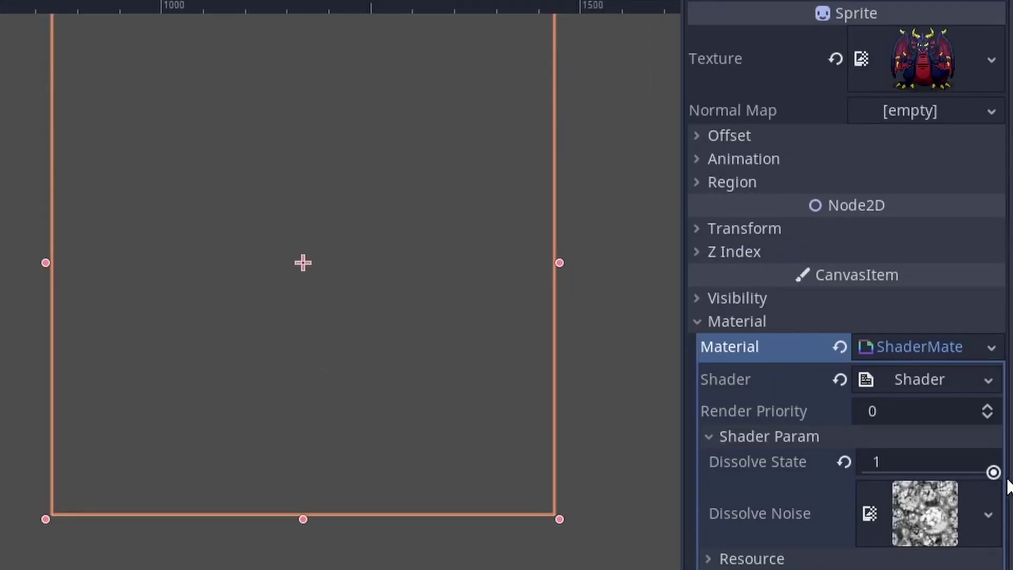
{"action": "mouse_move", "coordinate": [994, 475]}
{"action": "left_mouse_down"}
{"action": "mouse_move", "coordinate": [867, 475]}
{"action": "mouse_move", "coordinate": [994, 491]}
{"action": "left_mouse_up"}
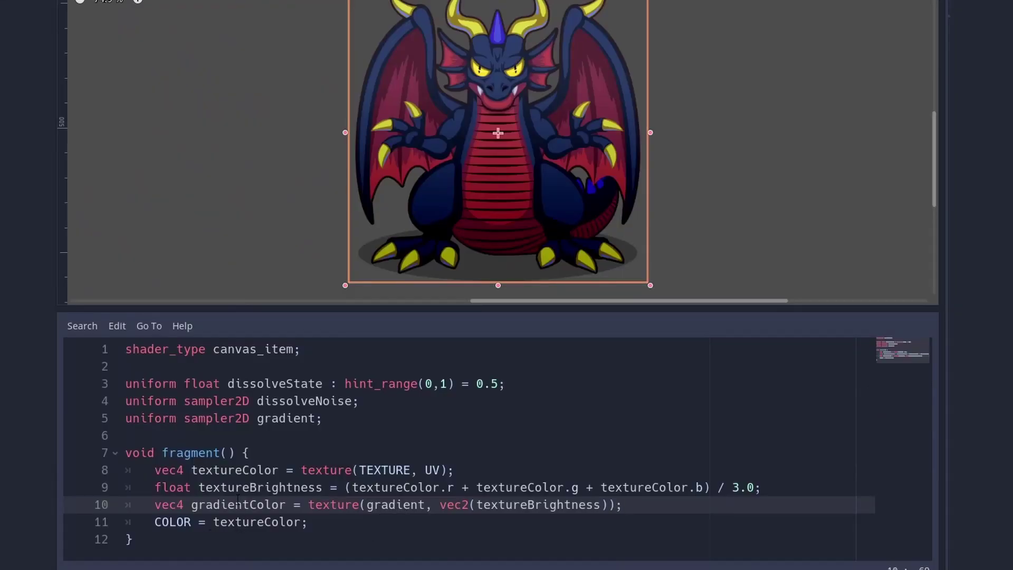
Step: Output gradientColor instead of textureColor and start a line for the alpha
{"action": "double_click", "coordinate": [237, 504]}
{"action": "key", "text": "ctrl+c"}
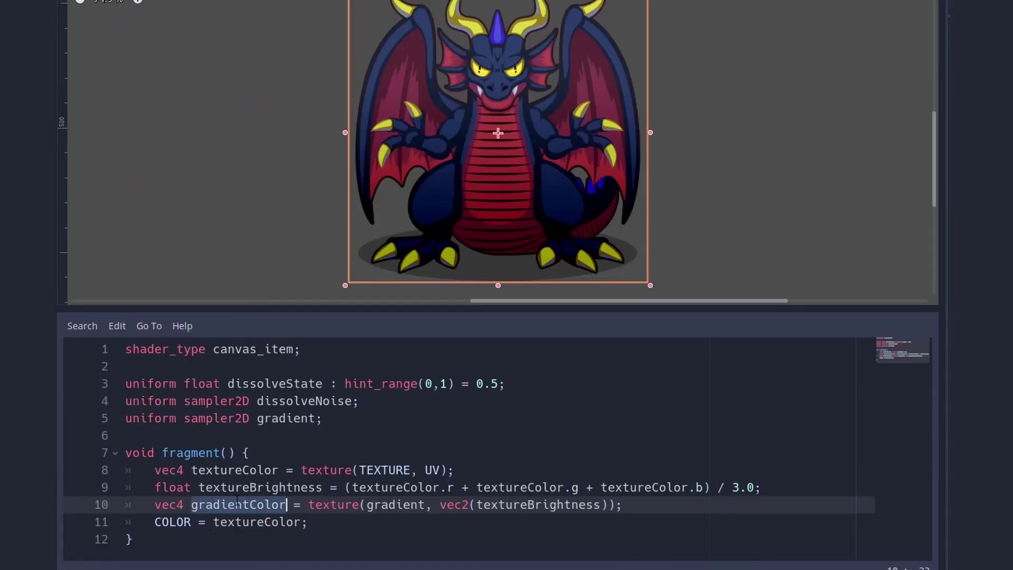
{"action": "double_click", "coordinate": [246, 521]}
{"action": "key", "text": "ctrl+v"}
{"action": "key", "text": "End"}
{"action": "key", "text": "Return"}
{"action": "type", "text": "C"}
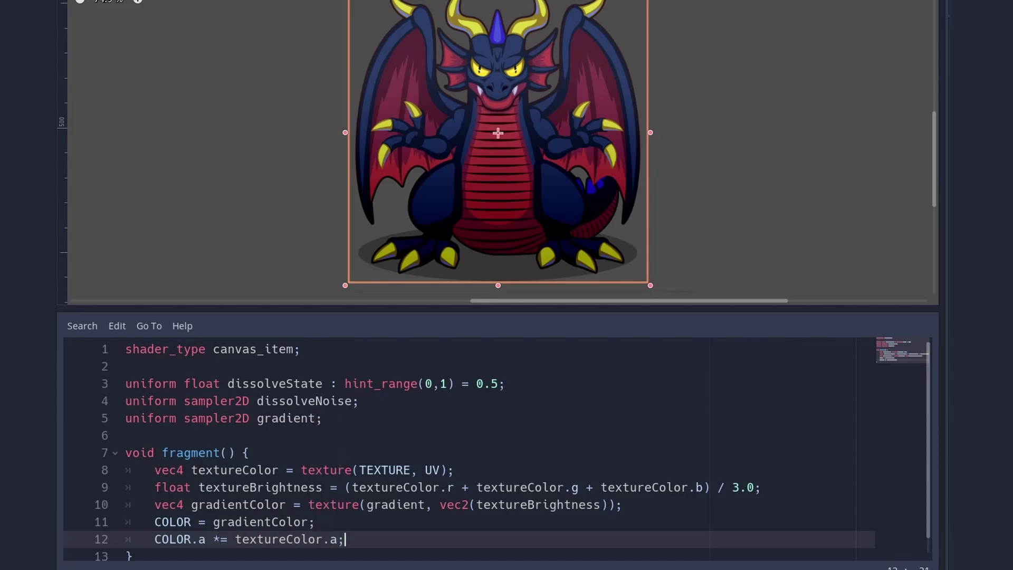
Step: Subtract dissolveState from brightness inside the gradient lookup's vec2
{"action": "left_click", "coordinate": [719, 504]}
{"action": "type", "text": "- dissol"}
{"action": "key", "text": "Down"}
{"action": "key", "text": "Return"}
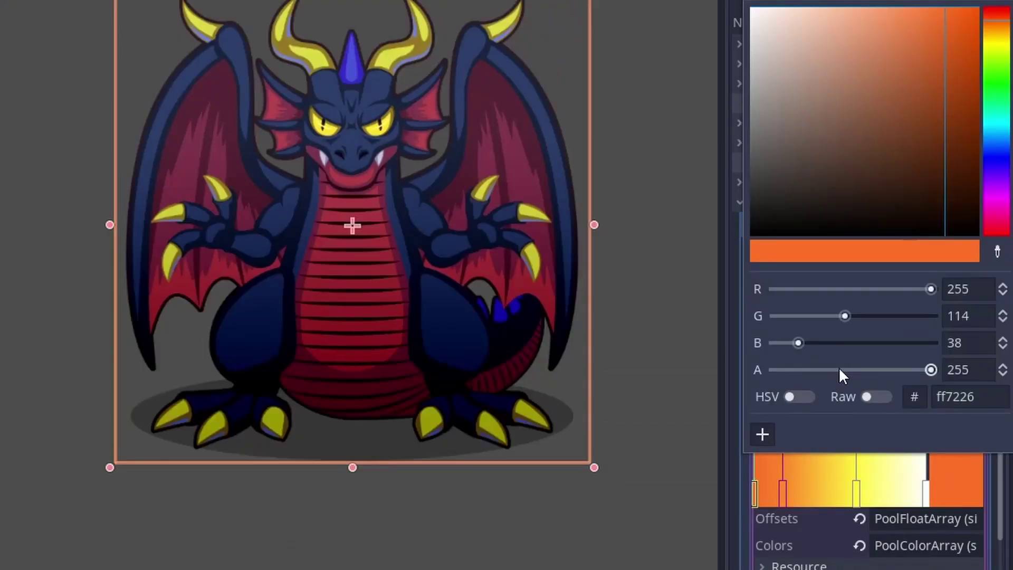
Step: Set the gradient end alpha to 0, then dissolve and restore the dragon and snowflake
{"action": "left_click_drag", "start_coordinate": [838, 369], "coordinate": [761, 376]}
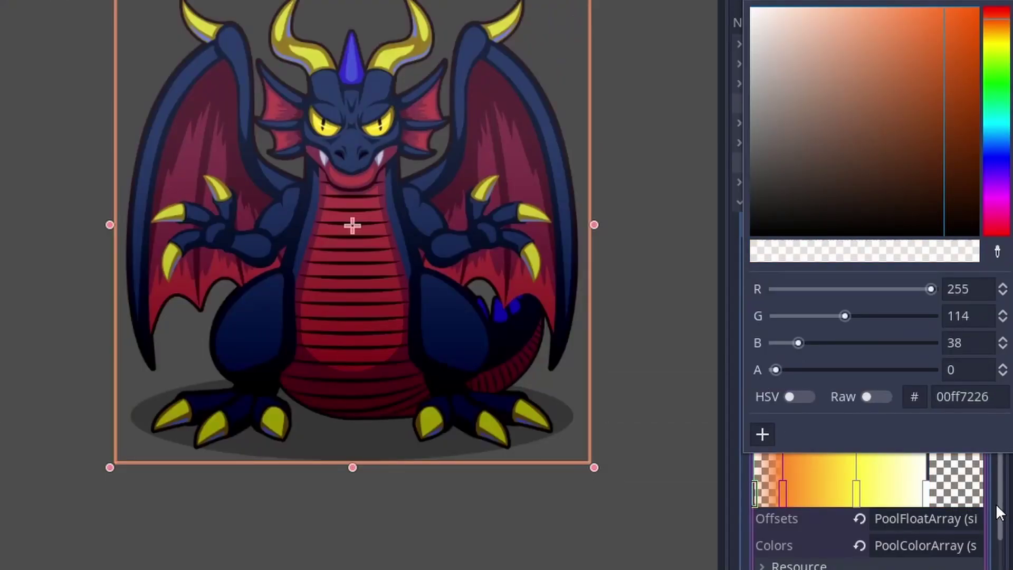
{"action": "left_click_drag", "start_coordinate": [853, 464], "coordinate": [954, 479]}
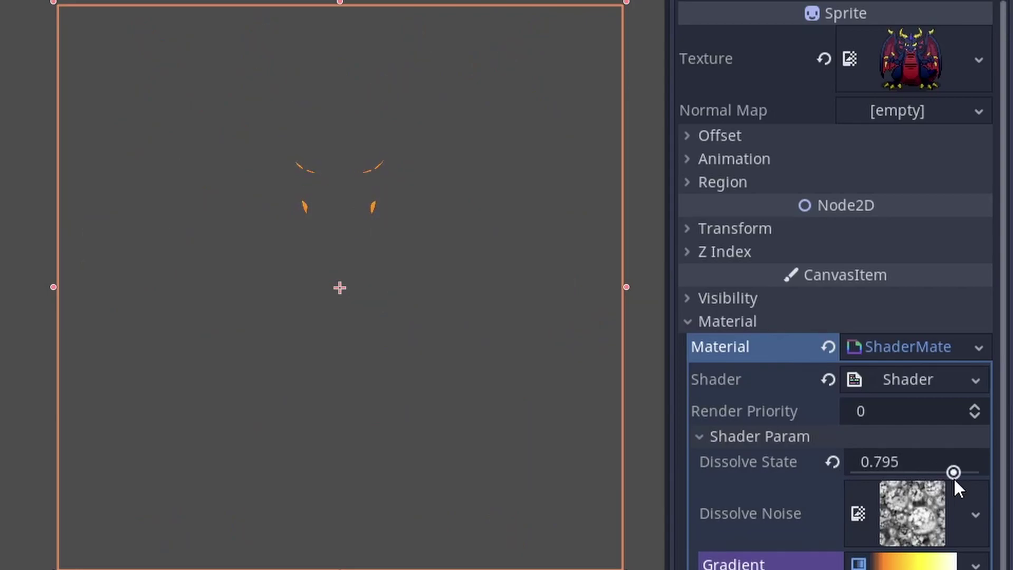
{"action": "left_click_drag", "start_coordinate": [1002, 497], "coordinate": [871, 499]}
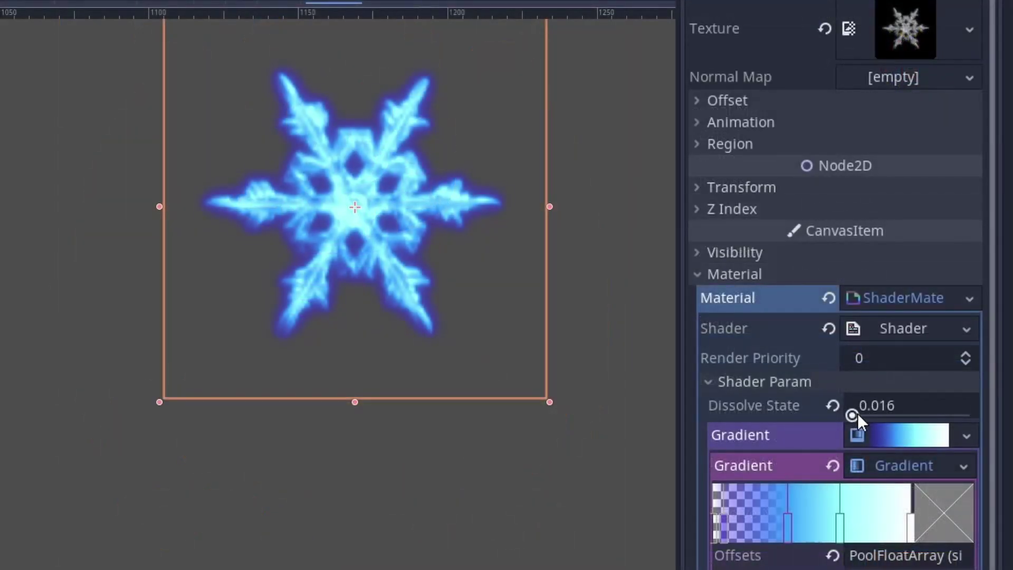
{"action": "mouse_move", "coordinate": [857, 414]}
{"action": "left_mouse_down"}
{"action": "mouse_move", "coordinate": [947, 422]}
{"action": "mouse_move", "coordinate": [930, 409]}
{"action": "left_mouse_up"}
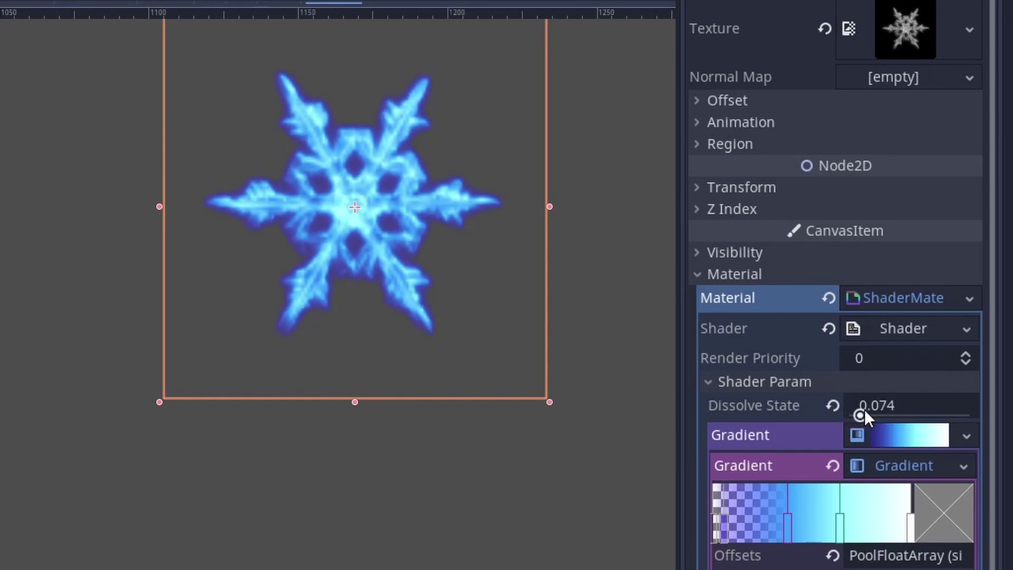
{"action": "left_click_drag", "start_coordinate": [966, 417], "coordinate": [858, 412]}
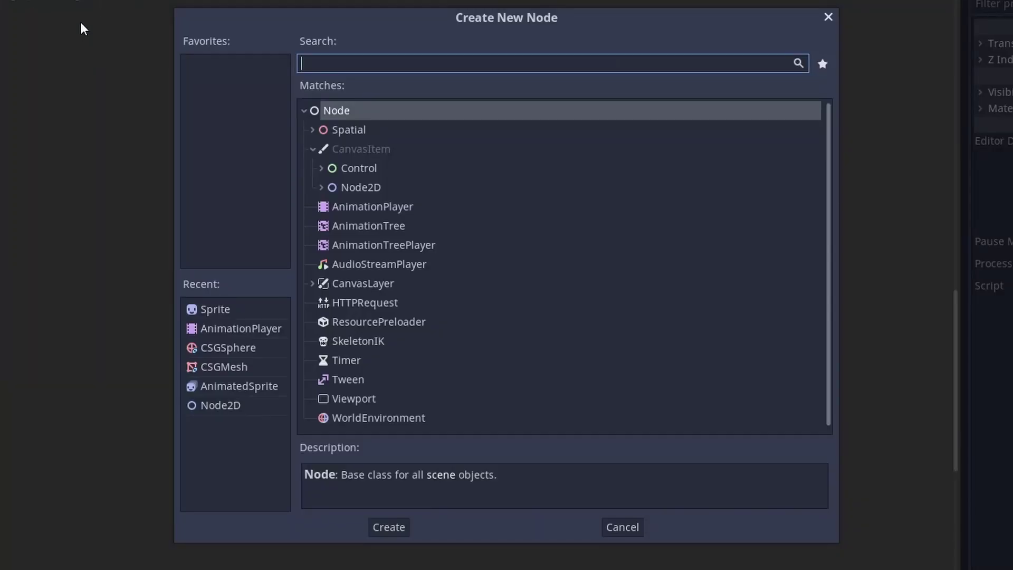
{"action": "type", "text": "Parti"}
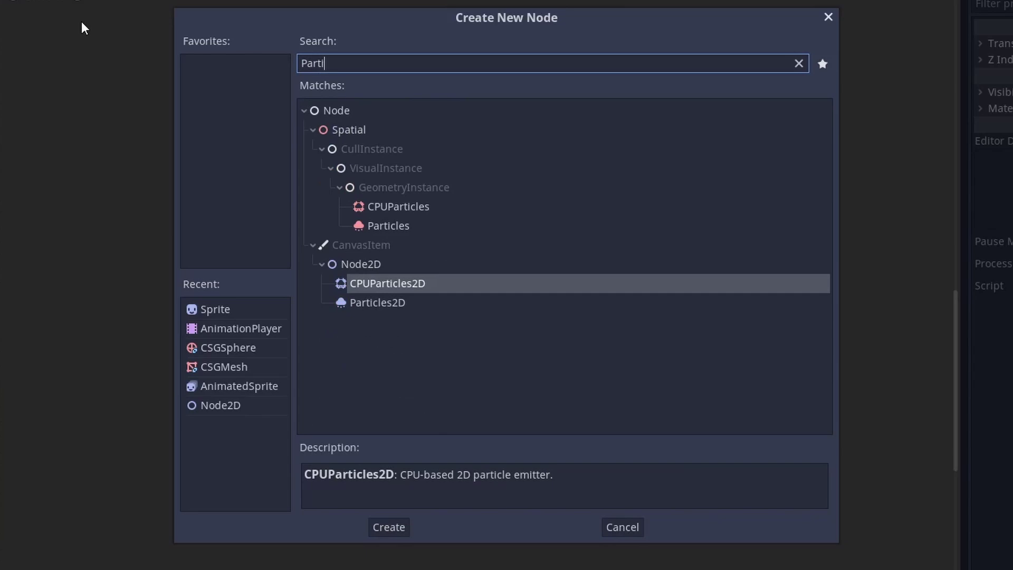
Step: Add a Particles2D node with a new ParticlesMaterial and sphere radius 128
{"action": "left_click", "coordinate": [393, 305]}
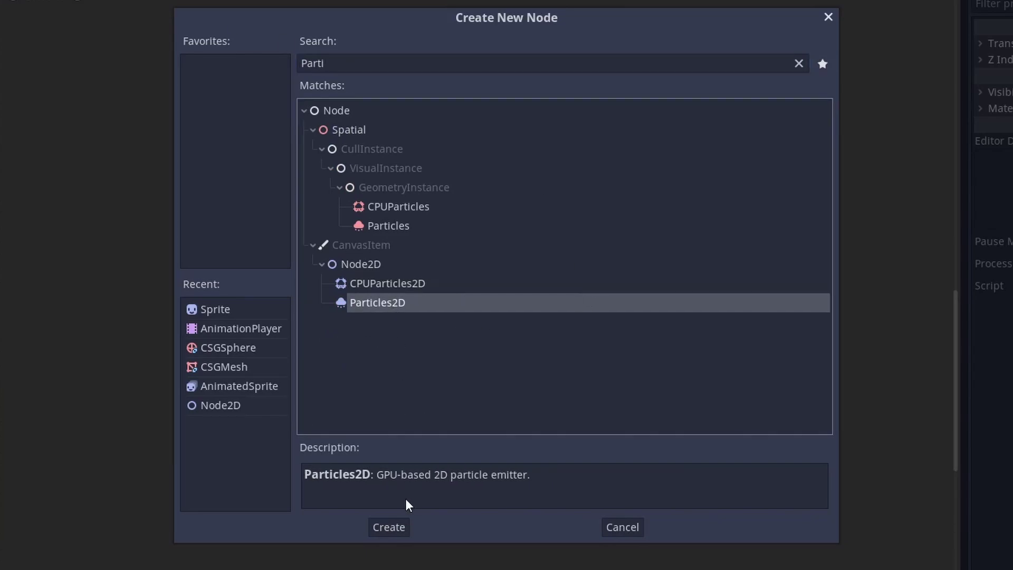
{"action": "left_click", "coordinate": [395, 523]}
{"action": "left_click", "coordinate": [973, 235]}
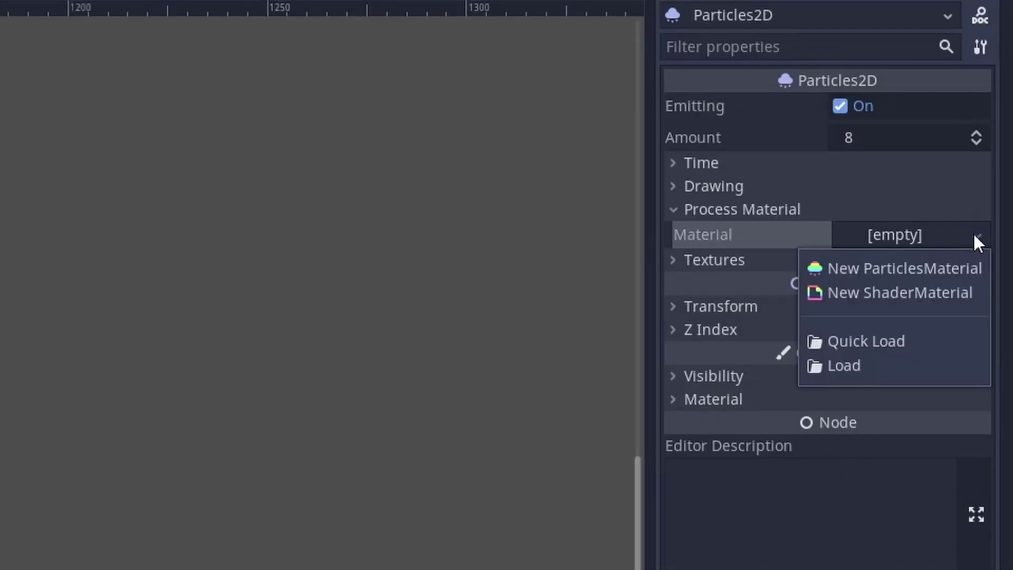
{"action": "left_click", "coordinate": [948, 267]}
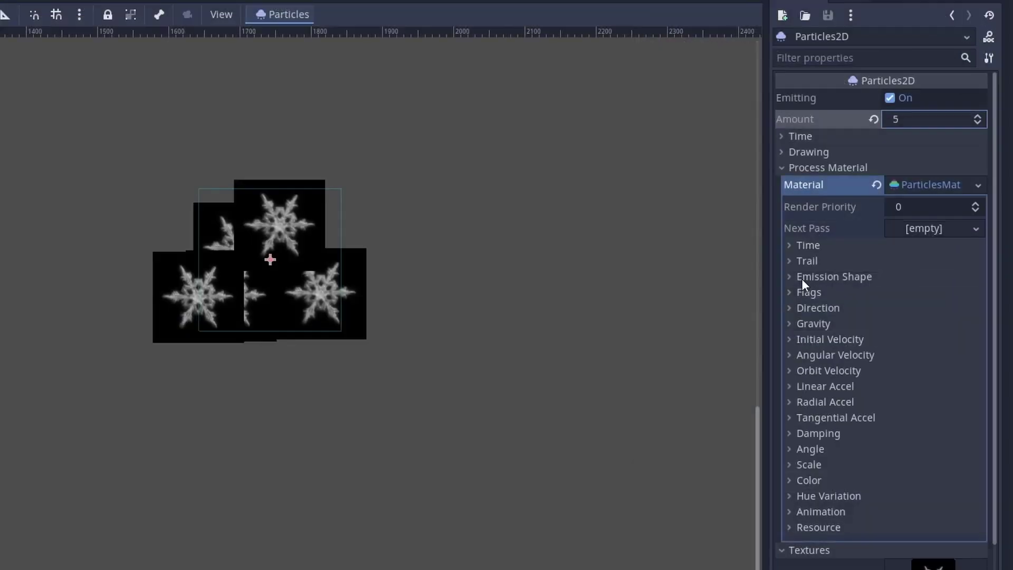
{"action": "left_click", "coordinate": [802, 277]}
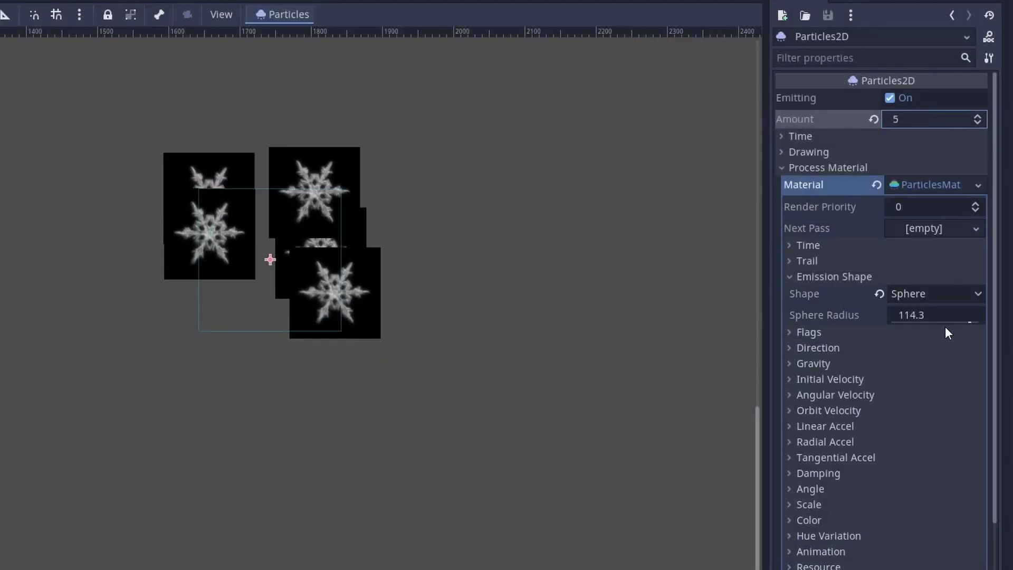
{"action": "left_click_drag", "start_coordinate": [945, 333], "coordinate": [1002, 323]}
Step: Quick Load SnowflakeMatMaterial as the particles' material and test Dissolve State
{"action": "left_click", "coordinate": [807, 261]}
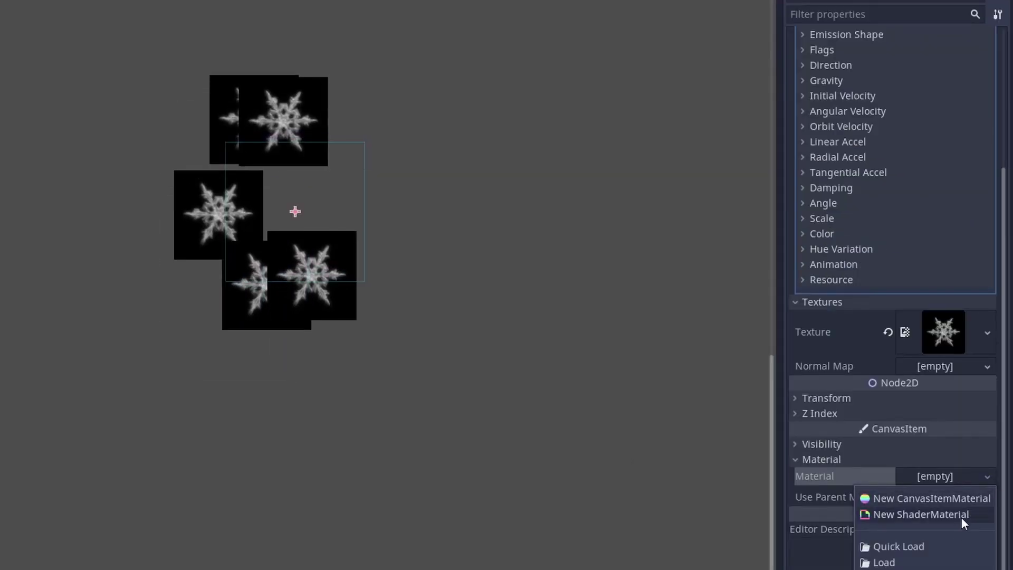
{"action": "left_click", "coordinate": [933, 551]}
{"action": "double_click", "coordinate": [170, 215]}
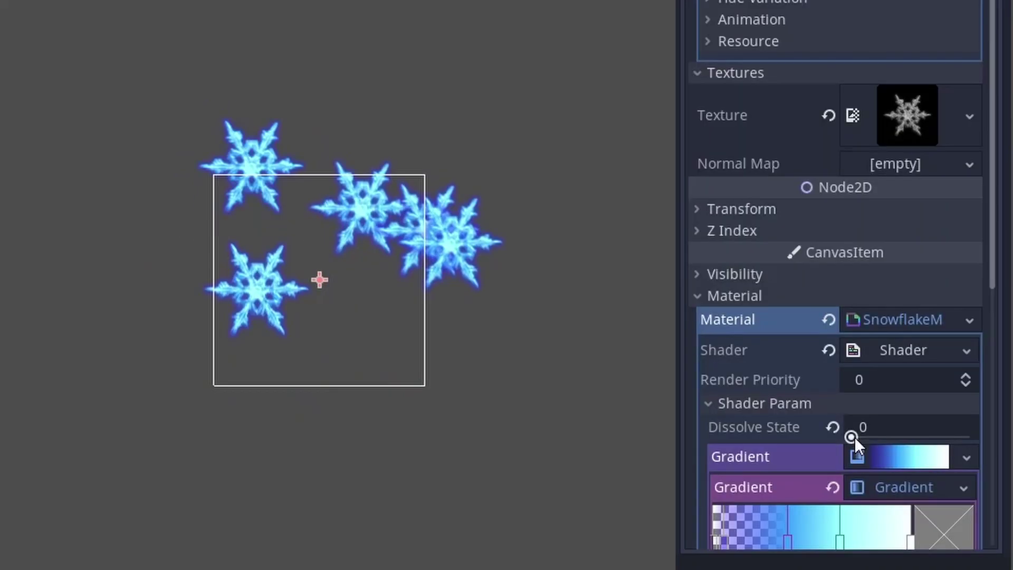
{"action": "mouse_move", "coordinate": [856, 437]}
{"action": "left_mouse_down"}
{"action": "mouse_move", "coordinate": [923, 442]}
{"action": "mouse_move", "coordinate": [821, 449]}
{"action": "left_mouse_up"}
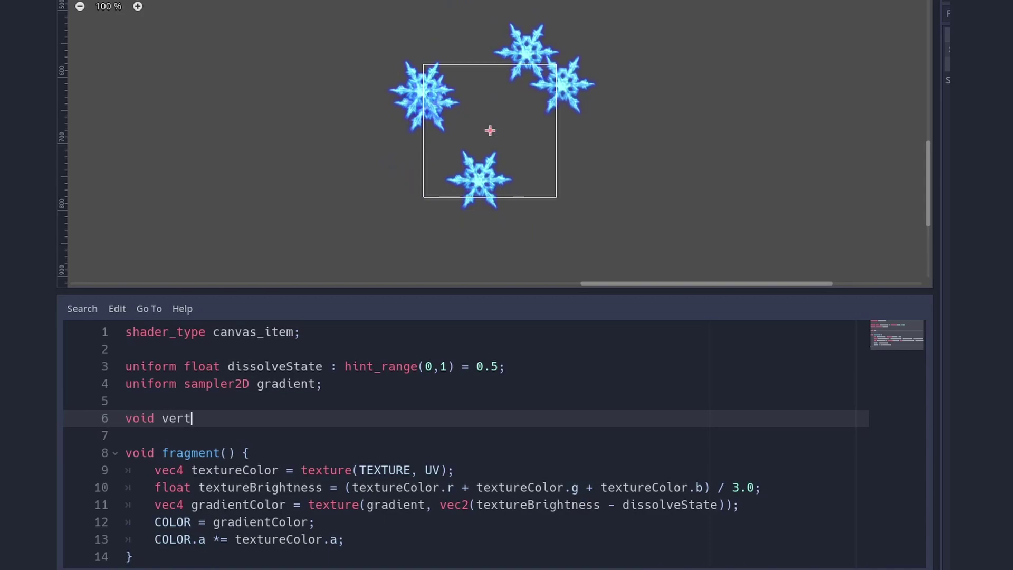
{"action": "type", "text": "tex() "}
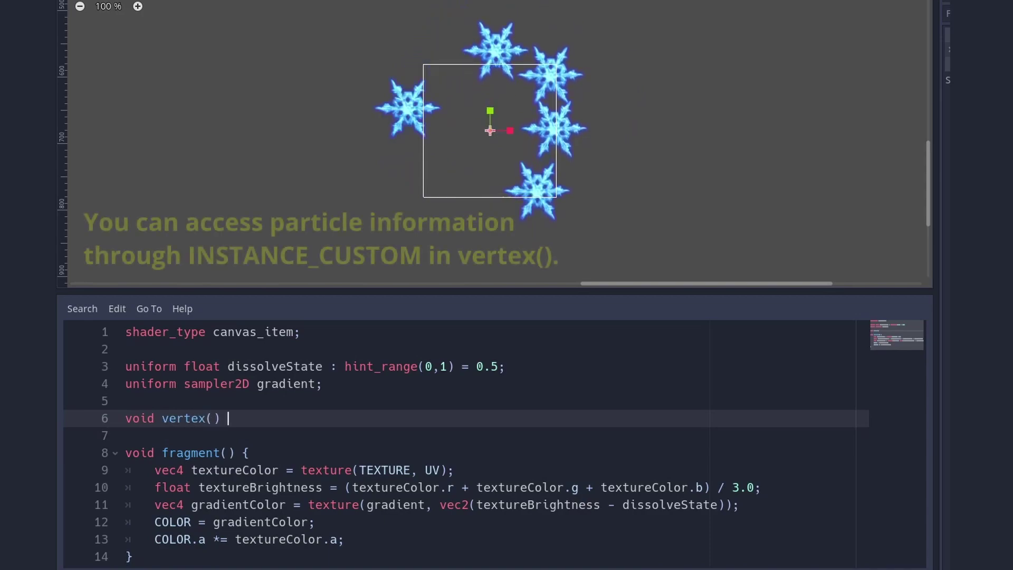
{"action": "type", "text": "{"}
Step: Write a vertex() function setting float lifetime = INSTANCE_CUSTOM.y
{"action": "key", "text": "Return"}
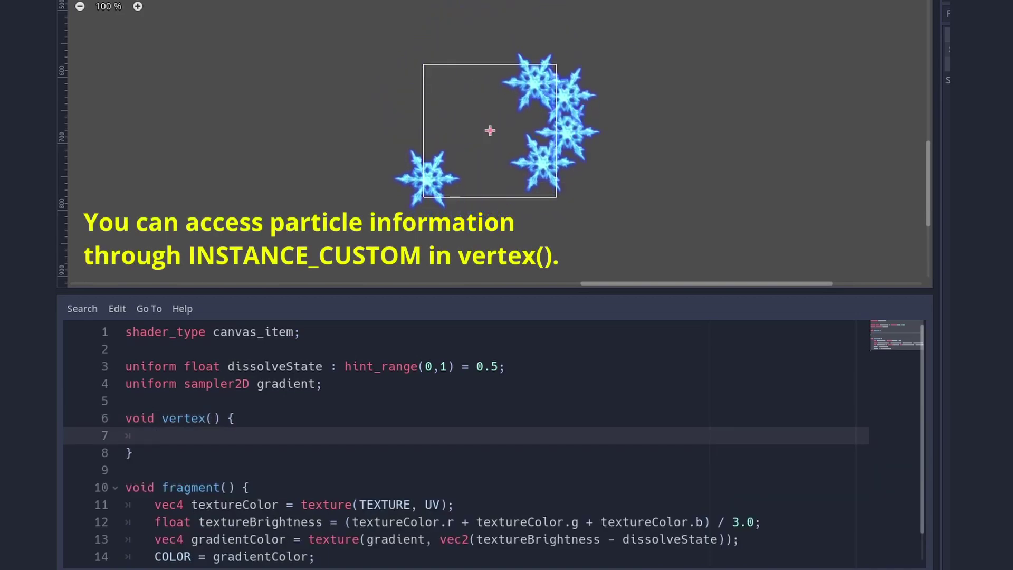
{"action": "type", "text": "float lifetime ="}
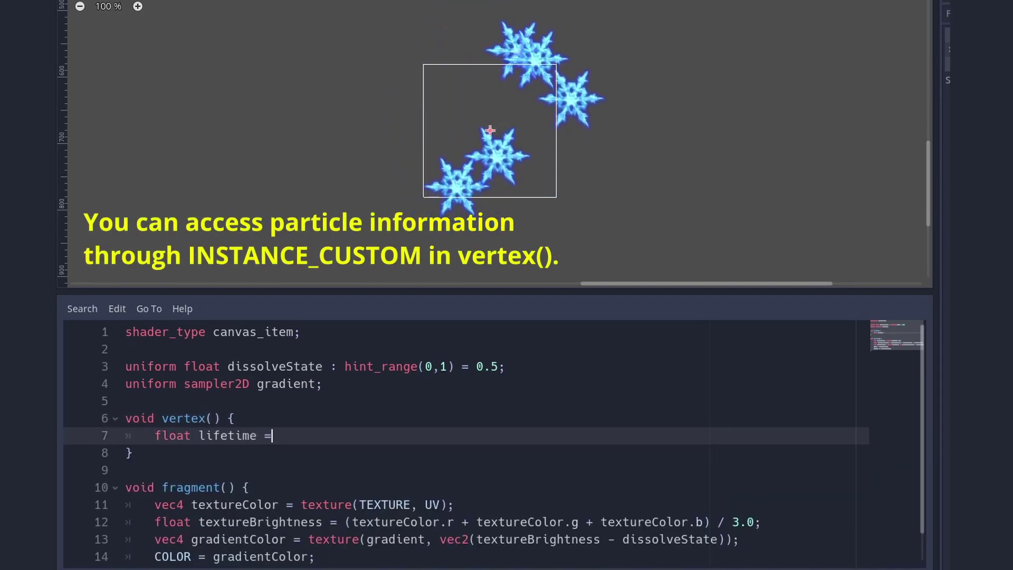
{"action": "type", "text": " INST"}
{"action": "key", "text": "Return"}
{"action": "type", "text": ".y;"}
{"action": "key", "text": "Return"}
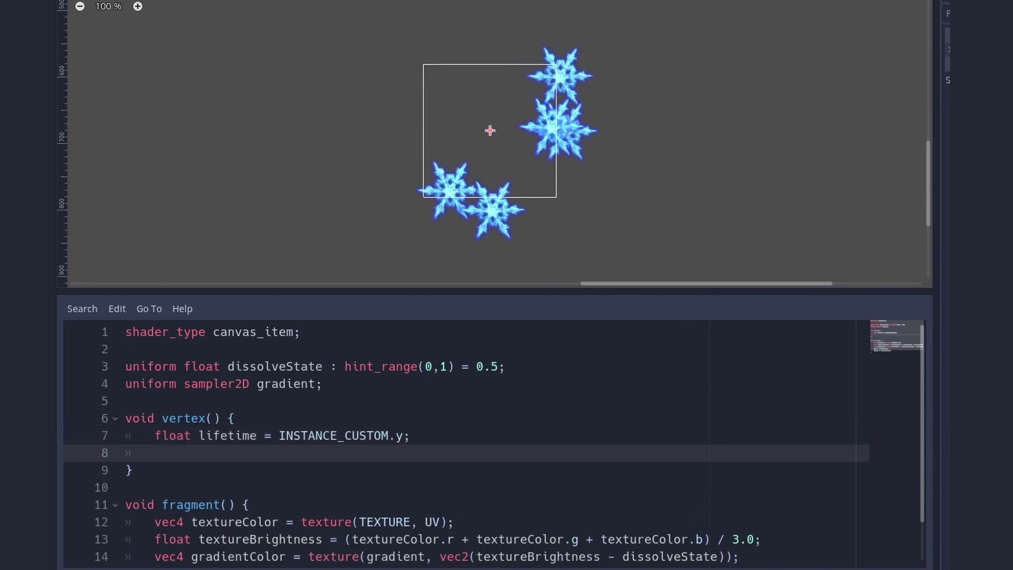
{"action": "type", "text": "VER"}
{"action": "key", "text": "Return"}
{"action": "type", "text": "VERTEX *= "}
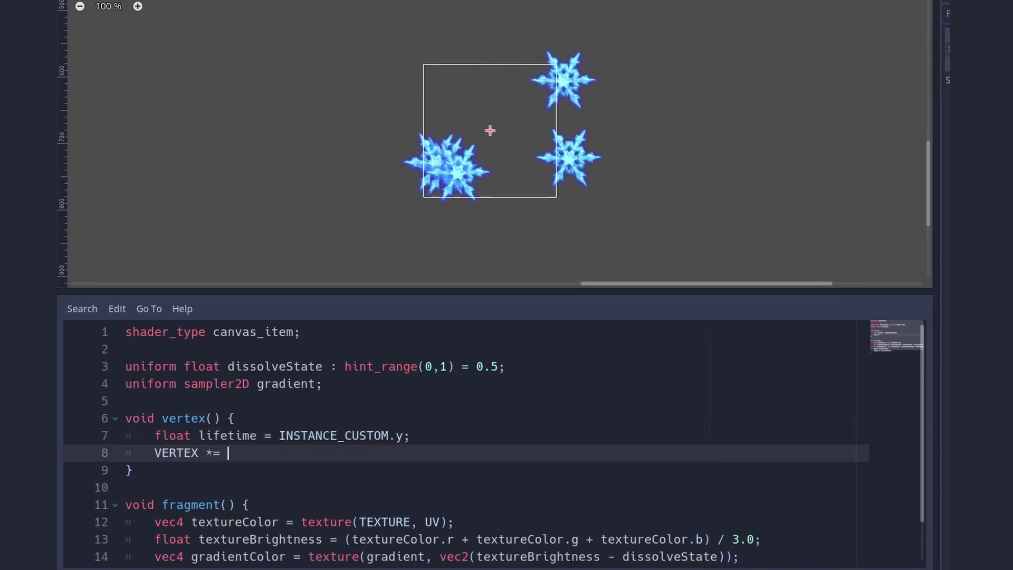
{"action": "type", "text": "lifetime;"}
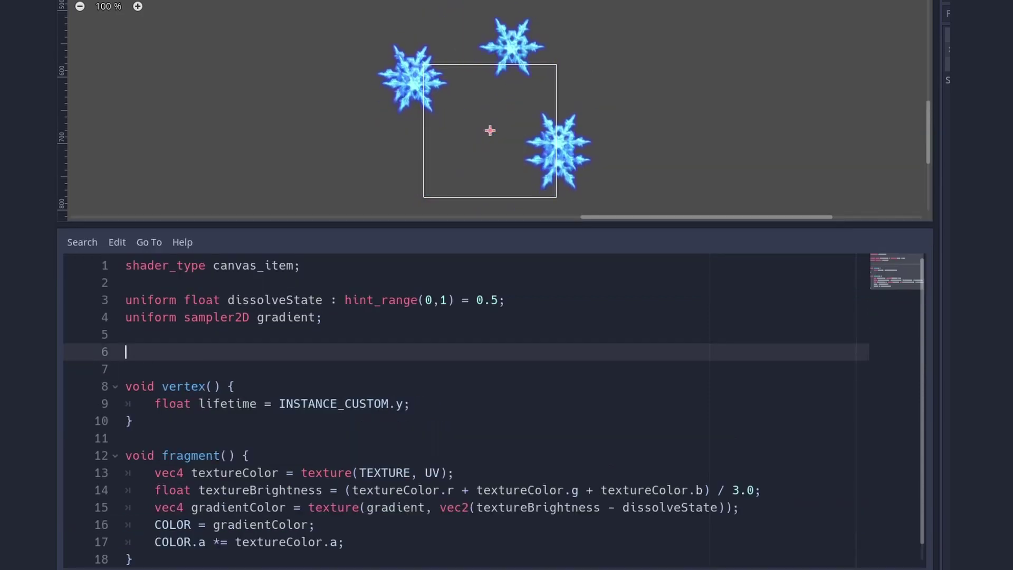
{"action": "type", "text": "varying float lifetime;"}
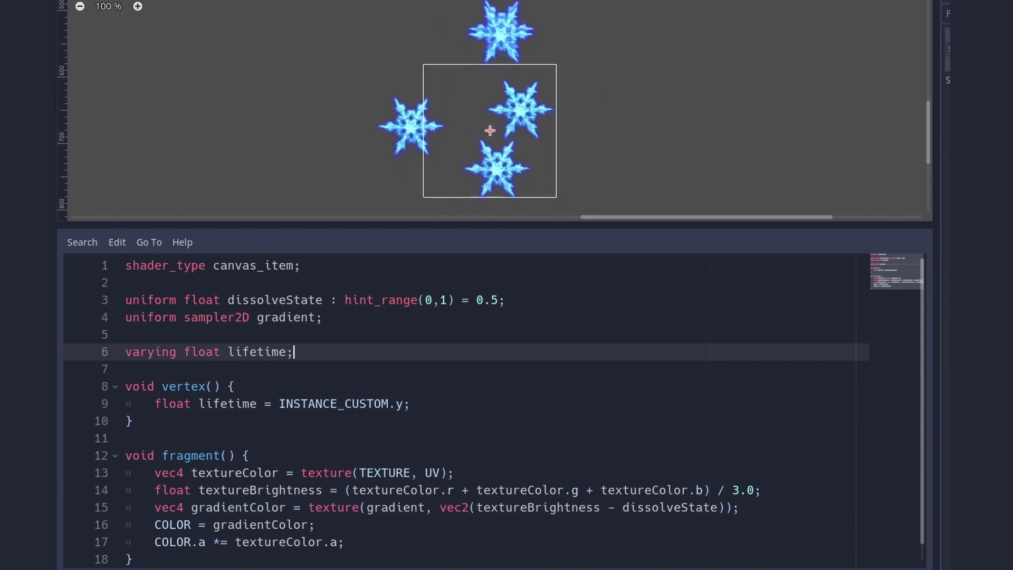
Step: Remove 'float' from line 9, use lifetime instead of dissolveState on line 15, and save
{"action": "double_click", "coordinate": [173, 404]}
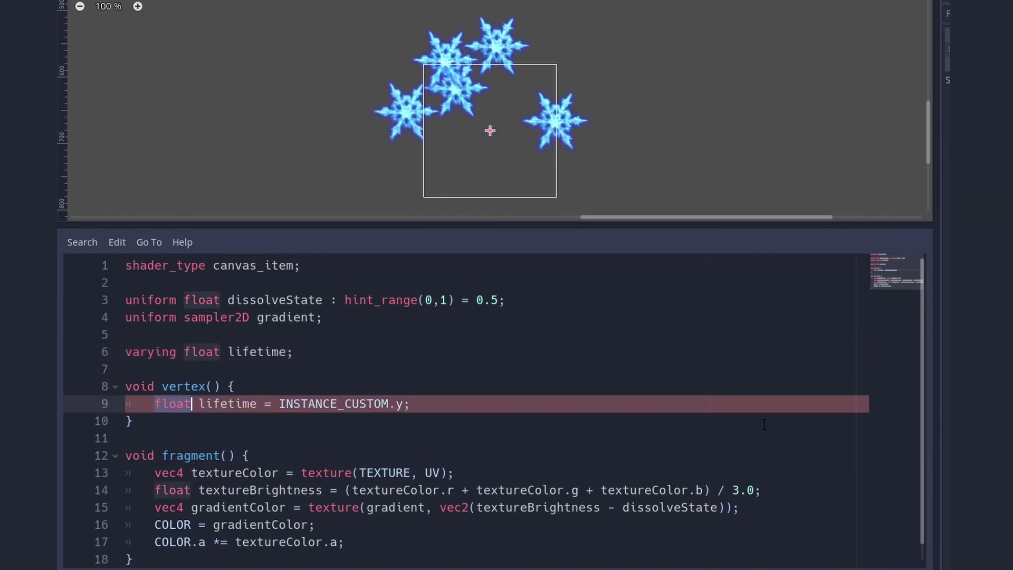
{"action": "key", "text": "Delete"}
{"action": "key", "text": "Delete"}
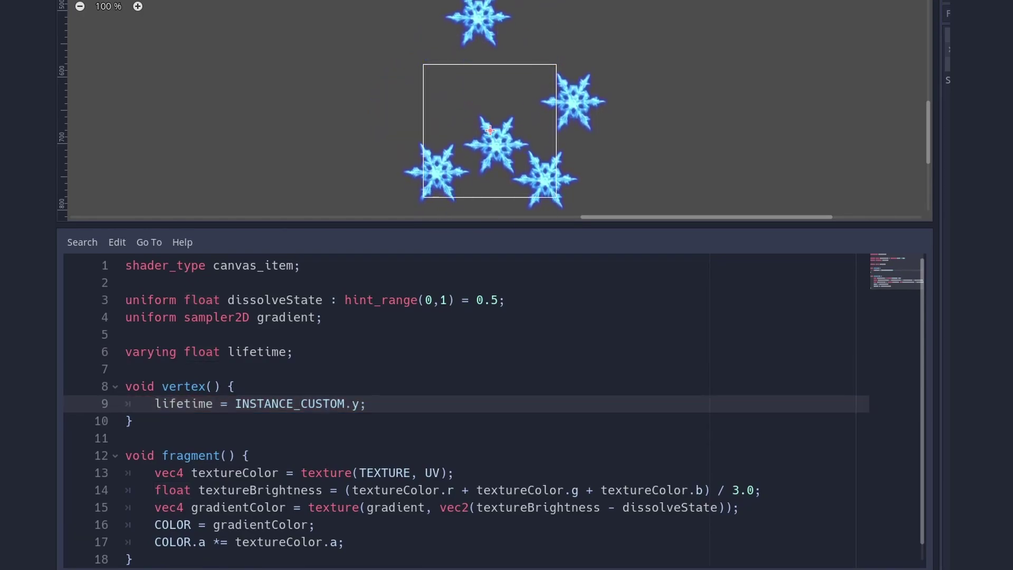
{"action": "double_click", "coordinate": [670, 507]}
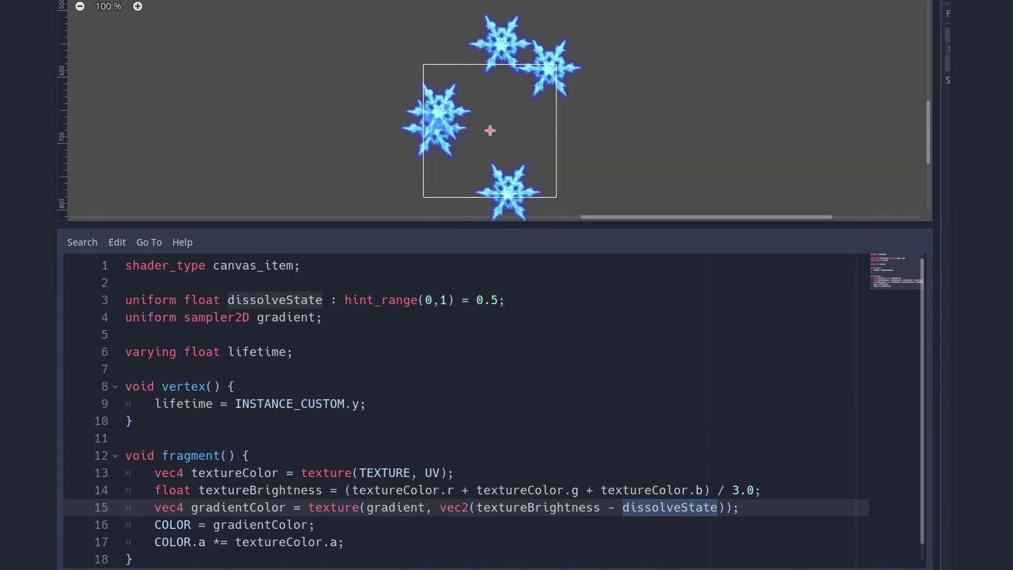
{"action": "type", "text": "life"}
{"action": "key", "text": "Return"}
{"action": "key", "text": "ctrl+s"}
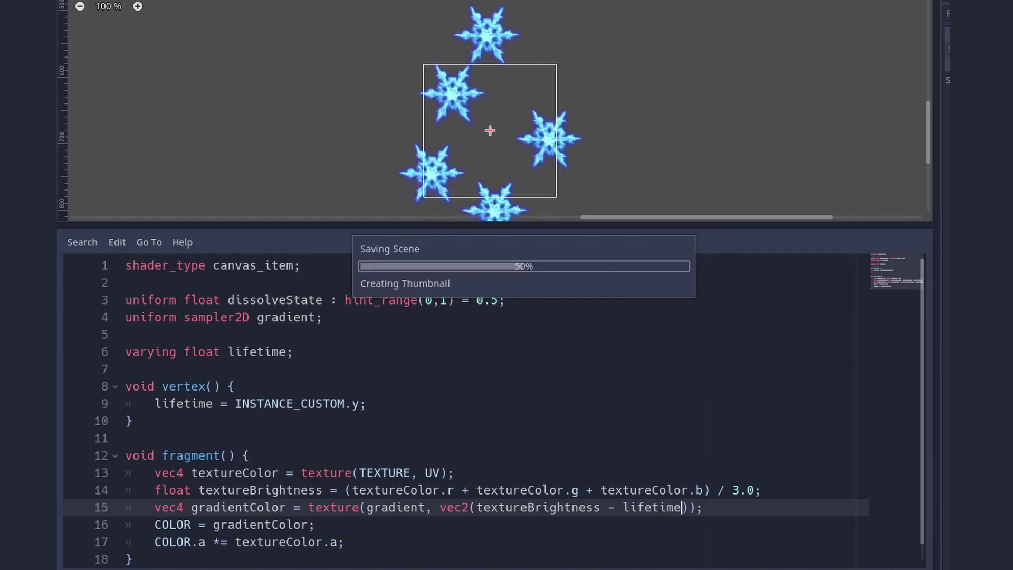